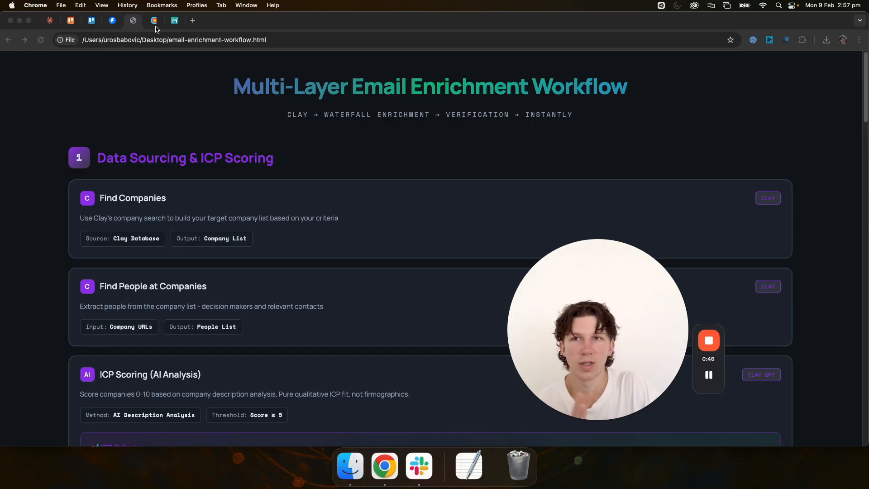
# Step: Switch to Clay and open the Clay Search (Invictus) table in the Cold Email Leads (Invictus) workbook
pyautogui.click(156, 23)
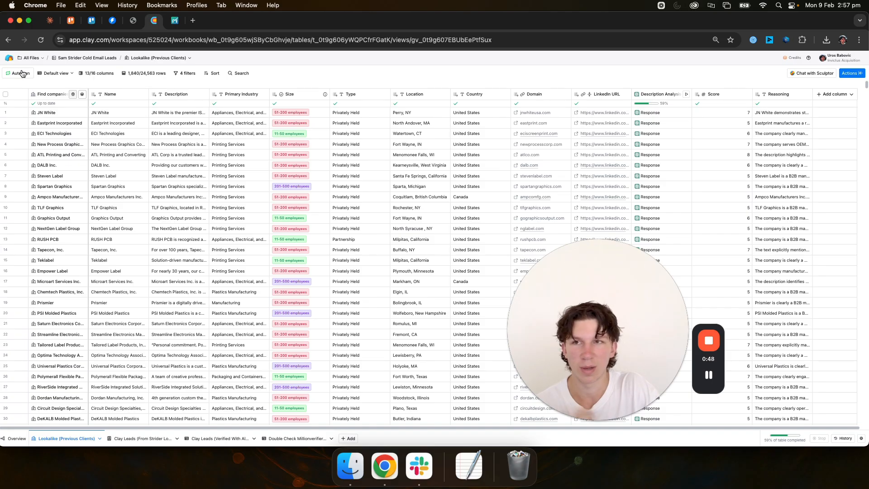
pyautogui.click(144, 57)
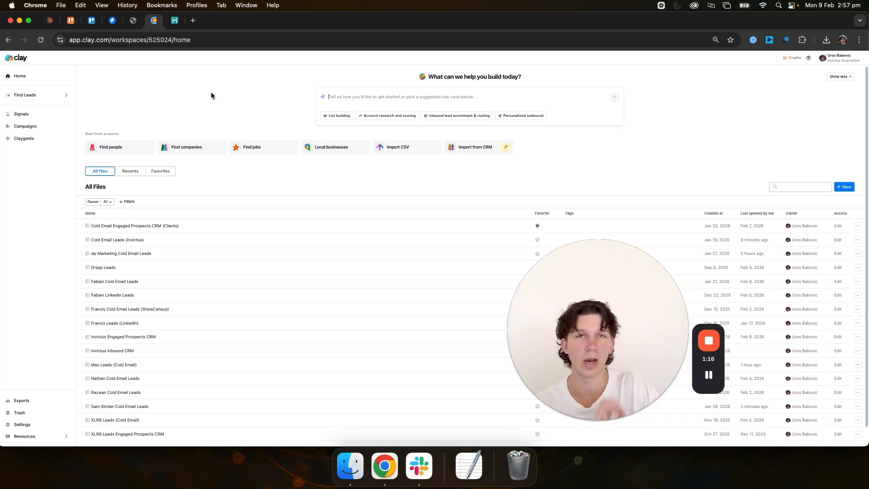
pyautogui.click(148, 240)
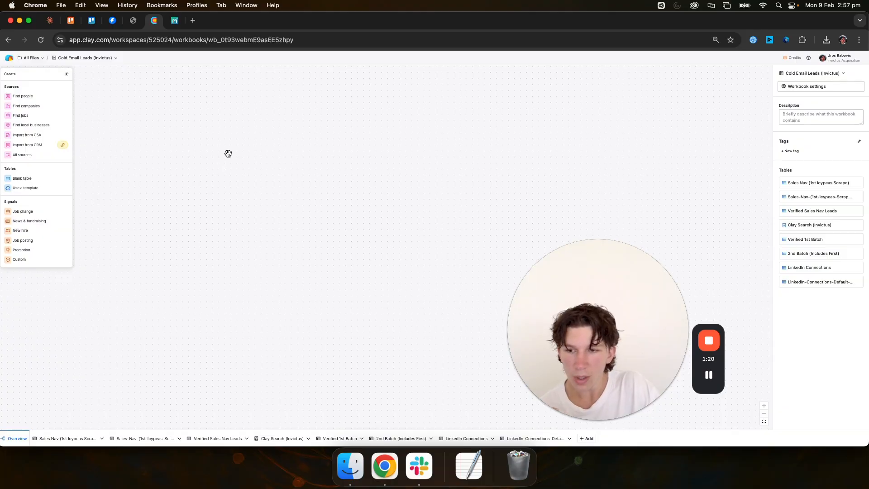
pyautogui.click(272, 444)
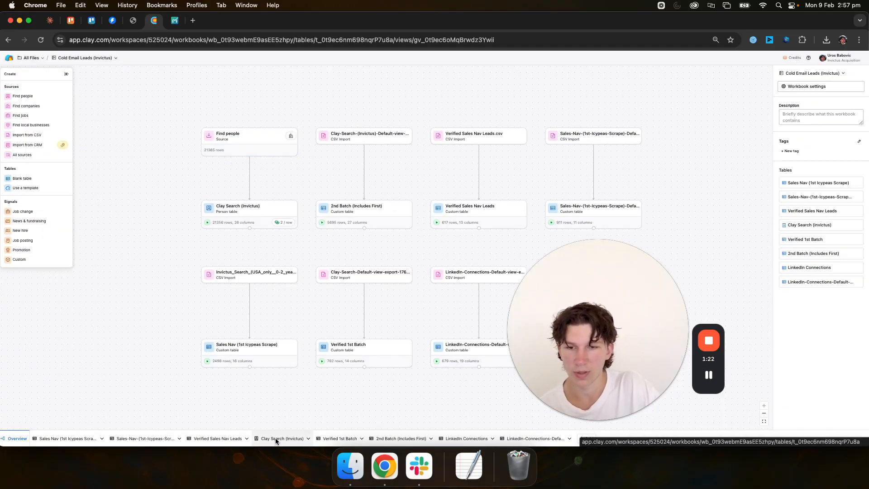
# Step: Duplicate the browser tab containing the Clay workbook, and return to the original tab
pyautogui.rightClick(152, 19)
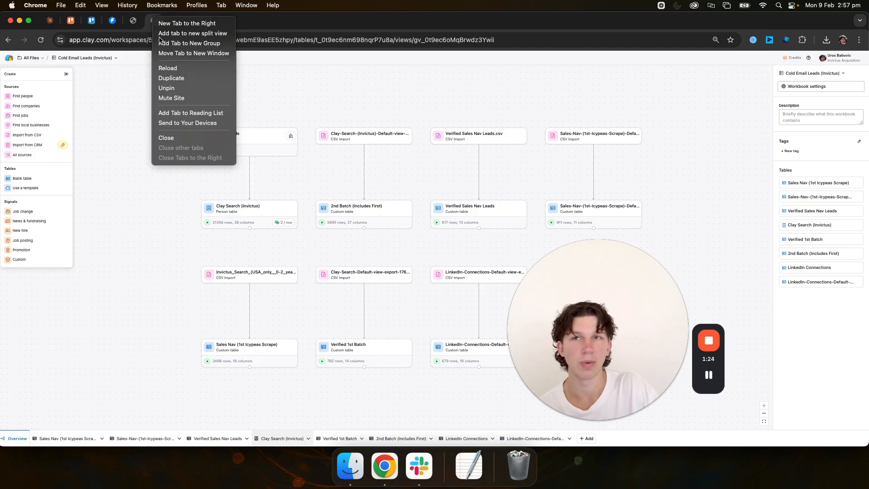
pyautogui.click(178, 77)
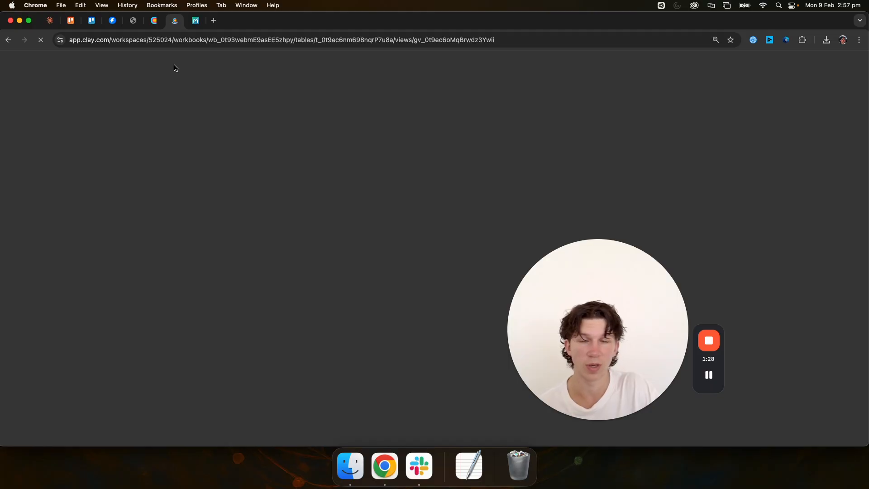
pyautogui.click(157, 26)
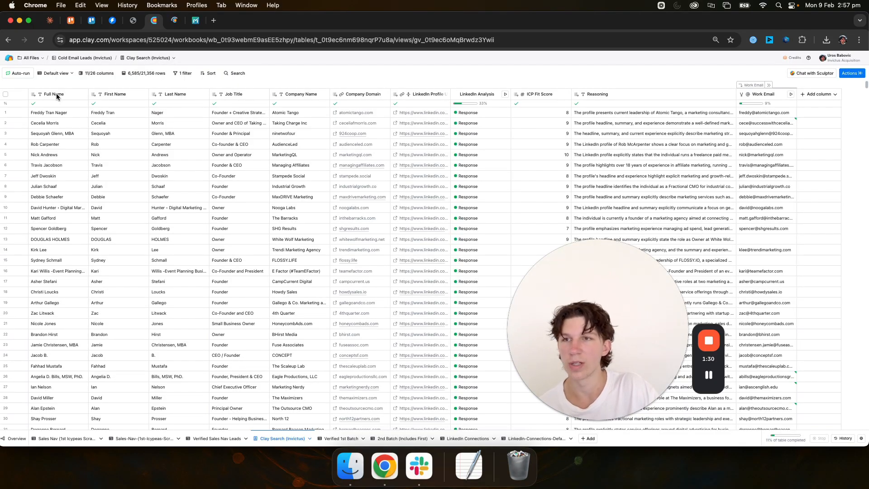
# Step: Unhide the Find people column in the Clay Search (Invictus) table
pyautogui.click(93, 74)
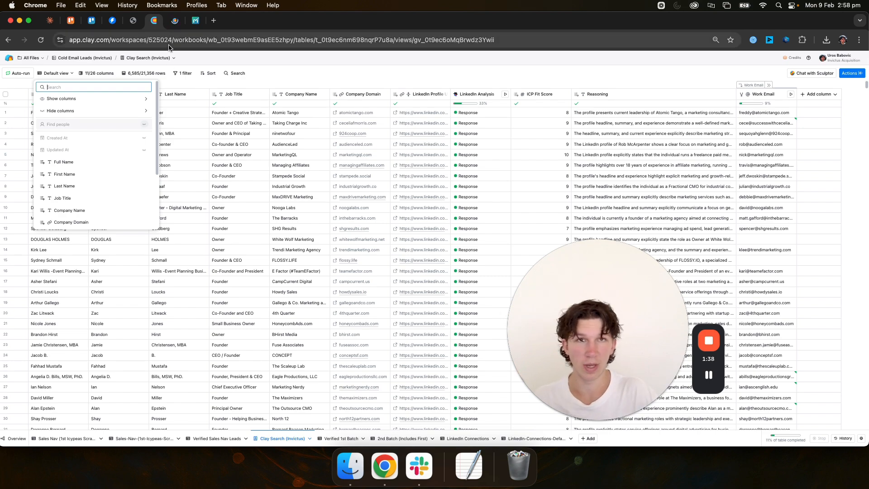
pyautogui.click(144, 124)
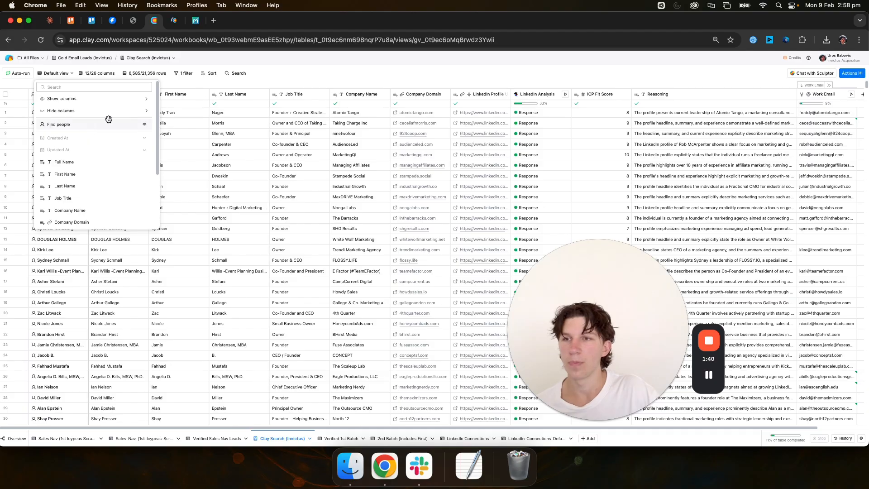
pyautogui.click(343, 66)
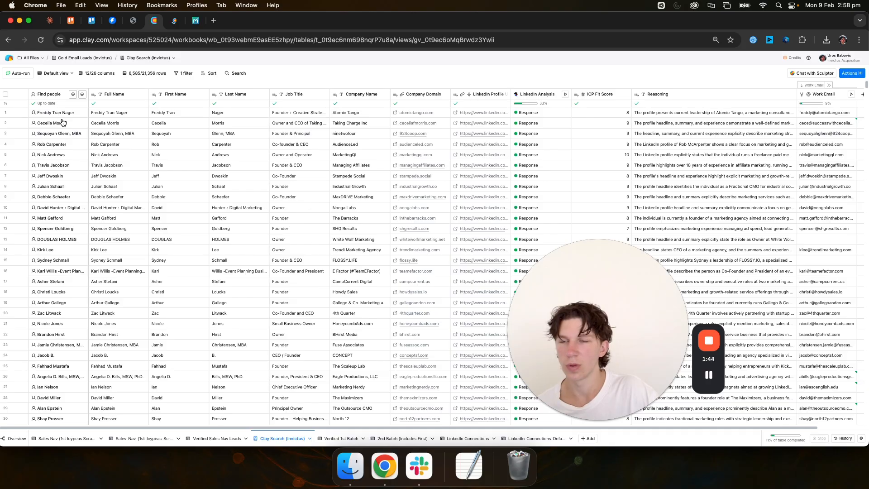
# Step: Open the source settings of the Find people column and expand its full list of headline keywords
pyautogui.click(55, 95)
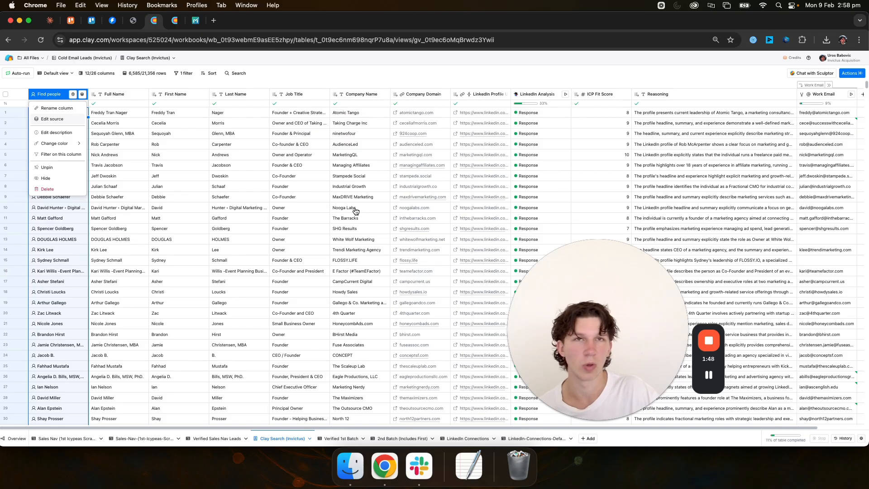
pyautogui.click(54, 119)
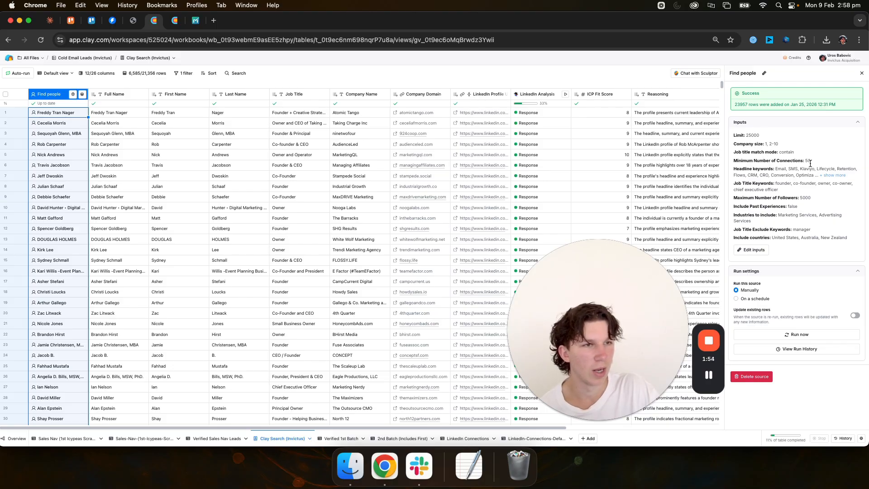
pyautogui.click(833, 175)
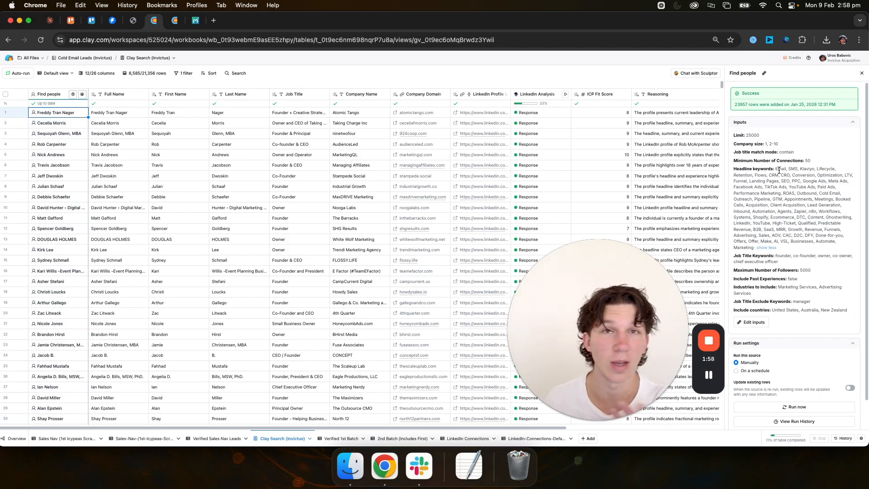
# Step: Review the Find people source inputs, including headline keywords, maximum followers, industries, excluded job titles and included countries
pyautogui.scroll(-1, 781, 254)
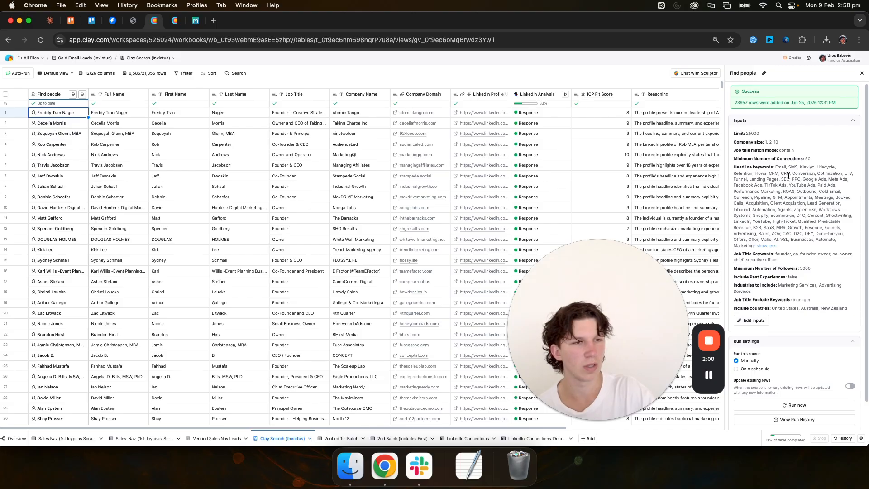
pyautogui.moveTo(776, 254); pyautogui.dragTo(824, 249)
pyautogui.scroll(-3, 809, 264)
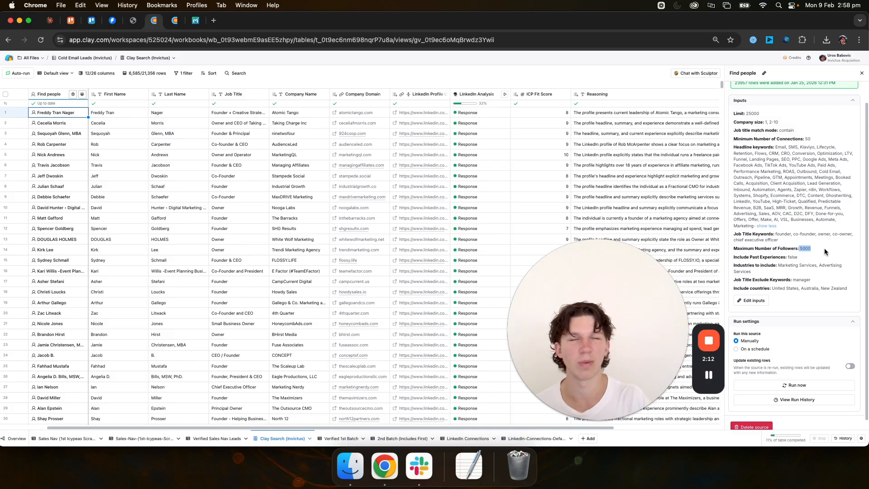
pyautogui.scroll(-1, 825, 251)
pyautogui.moveTo(788, 262); pyautogui.dragTo(819, 262)
pyautogui.click(746, 275)
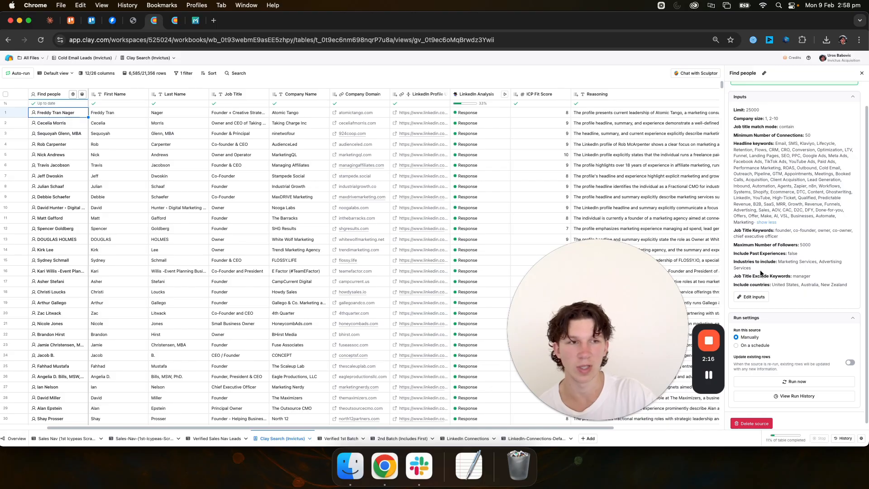
pyautogui.moveTo(774, 285); pyautogui.dragTo(824, 284)
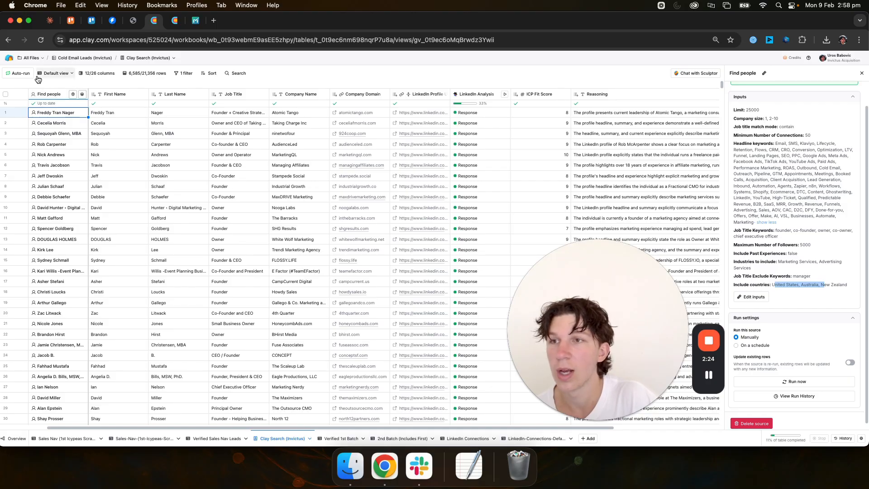
# Step: Start a Find companies search from the home page and examine its criteria, including the company URLs for Lookalike companies
pyautogui.click(11, 60)
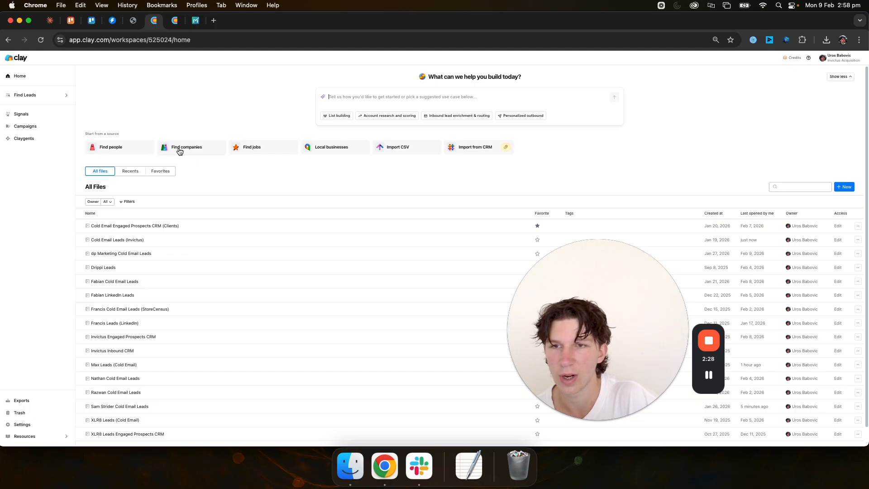
pyautogui.click(182, 133)
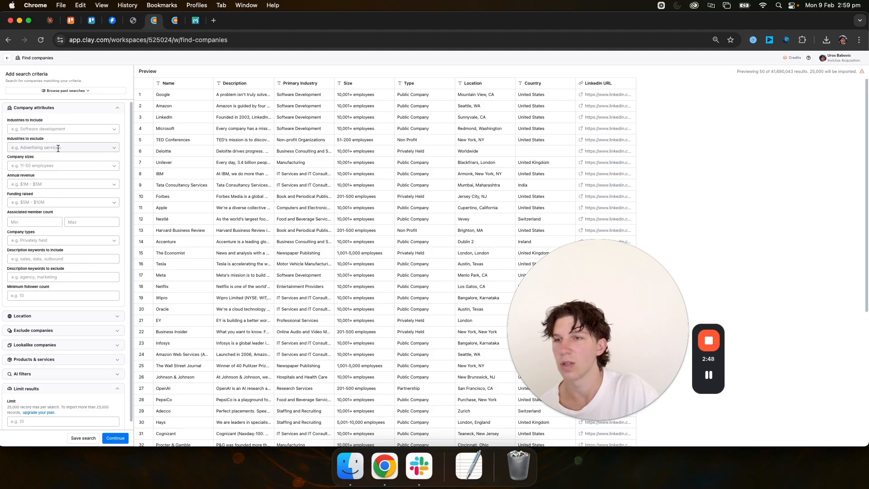
pyautogui.scroll(-1, 63, 177)
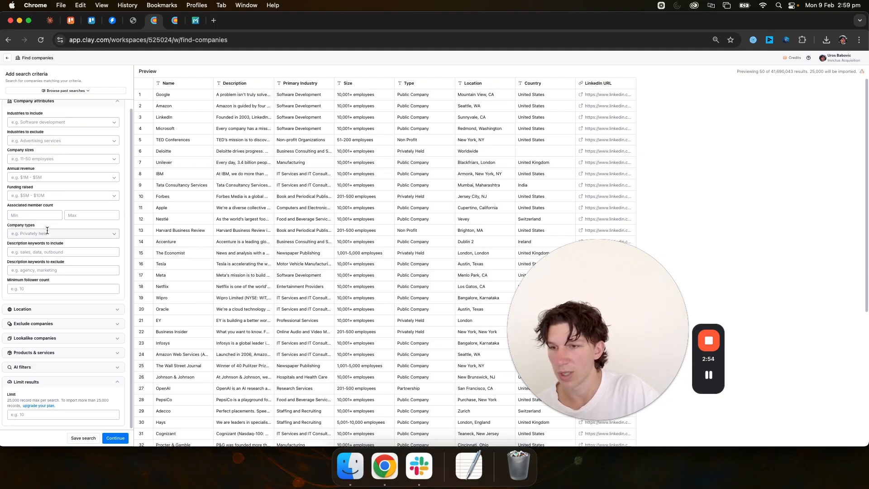
pyautogui.click(55, 338)
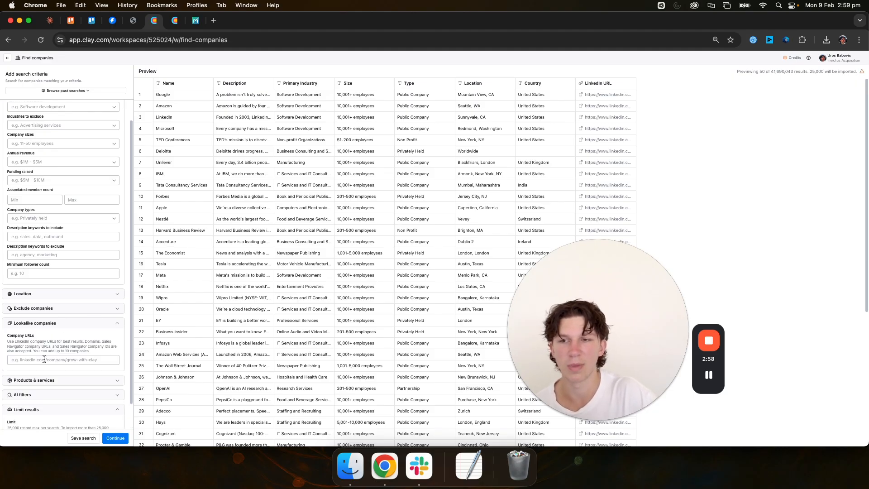
pyautogui.click(43, 358)
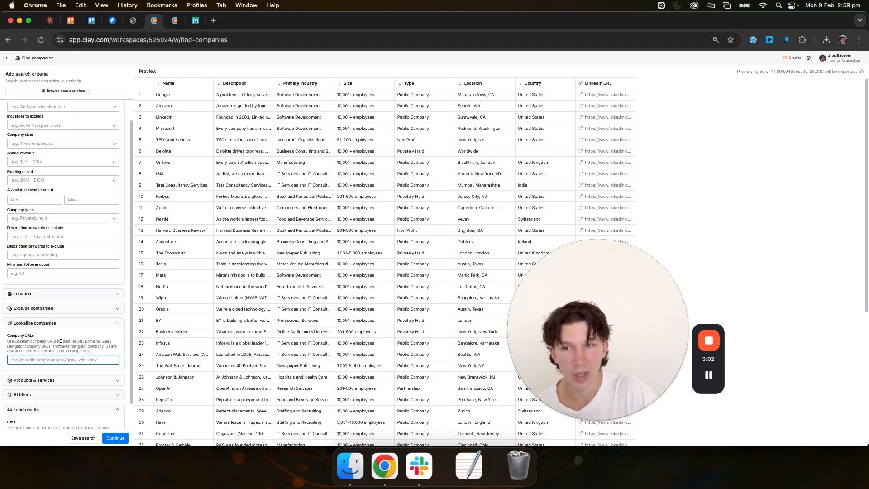
pyautogui.scroll(-1, 61, 339)
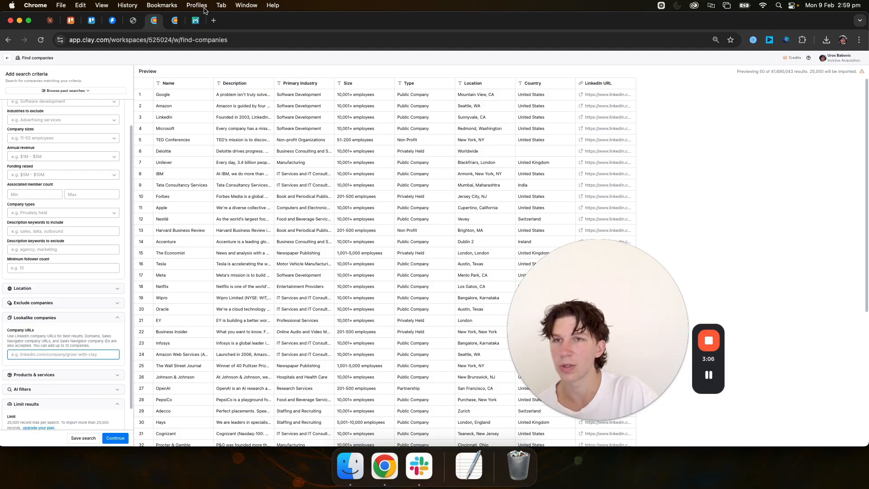
# Step: Switch to the email enrichment workflow page and review the Data Sourcing & ICP Scoring section
pyautogui.click(136, 20)
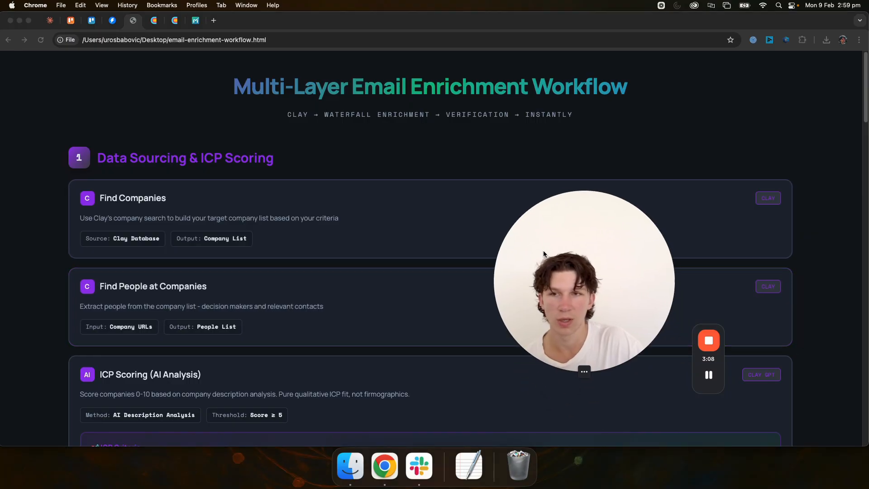
pyautogui.scroll(-1, 194, 162)
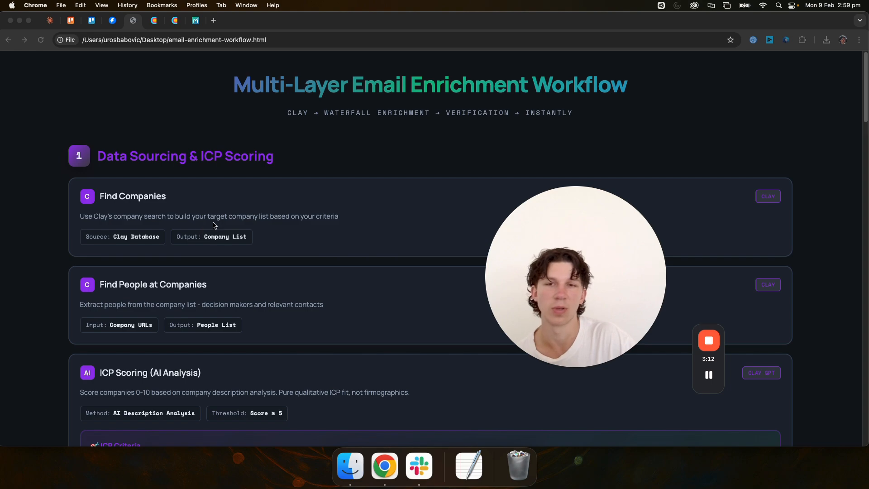
pyautogui.scroll(-2, 234, 222)
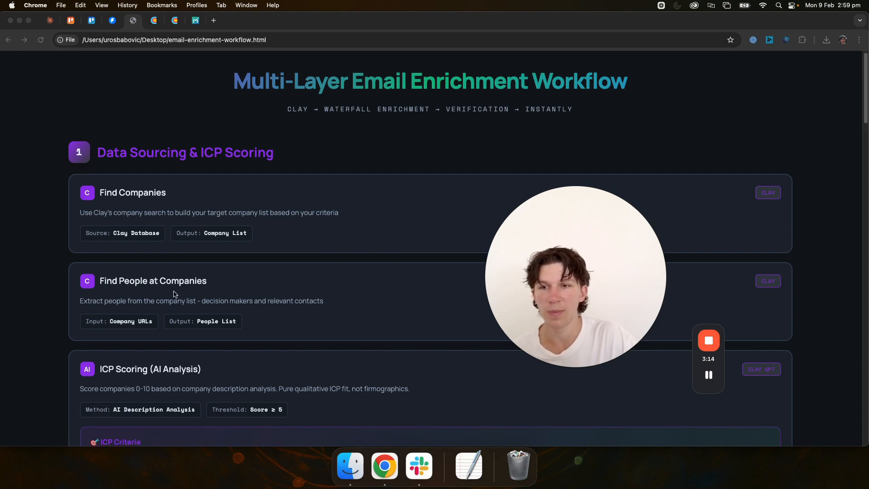
pyautogui.scroll(-3, 181, 305)
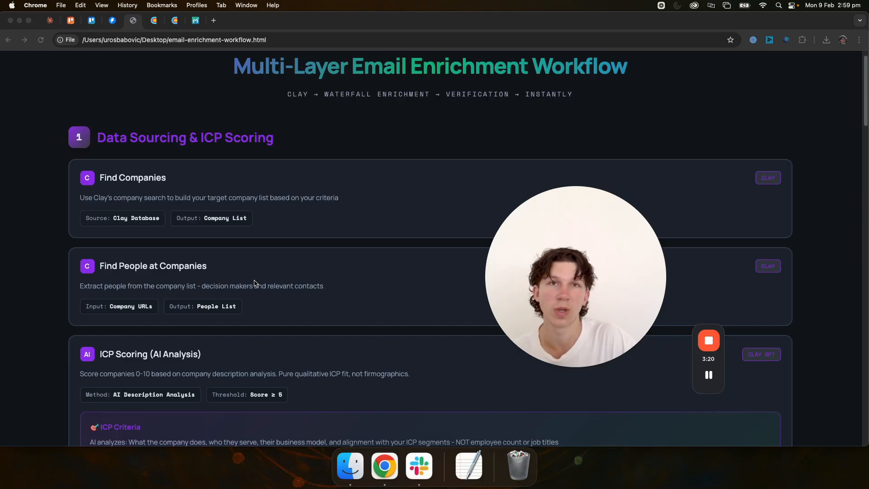
pyautogui.scroll(-4, 254, 284)
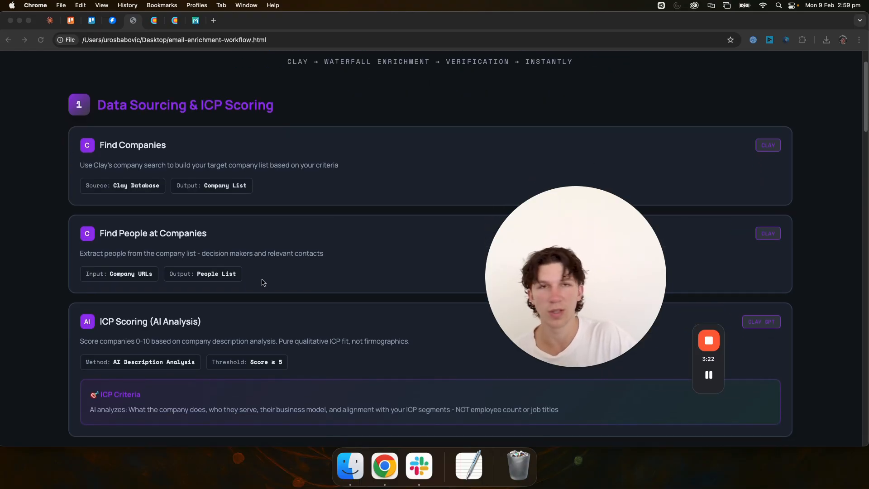
pyautogui.scroll(-1, 263, 301)
pyautogui.scroll(-3, 263, 302)
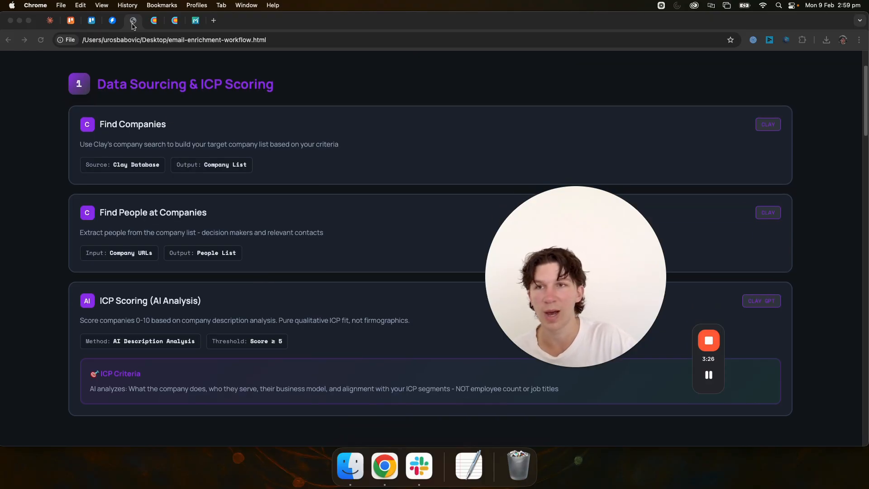
# Step: Return to Clay and open the Lookalike (Previous Clients) table in the client's cold email leads workbook
pyautogui.click(153, 20)
pyautogui.click(7, 58)
pyautogui.scroll(-1, 102, 269)
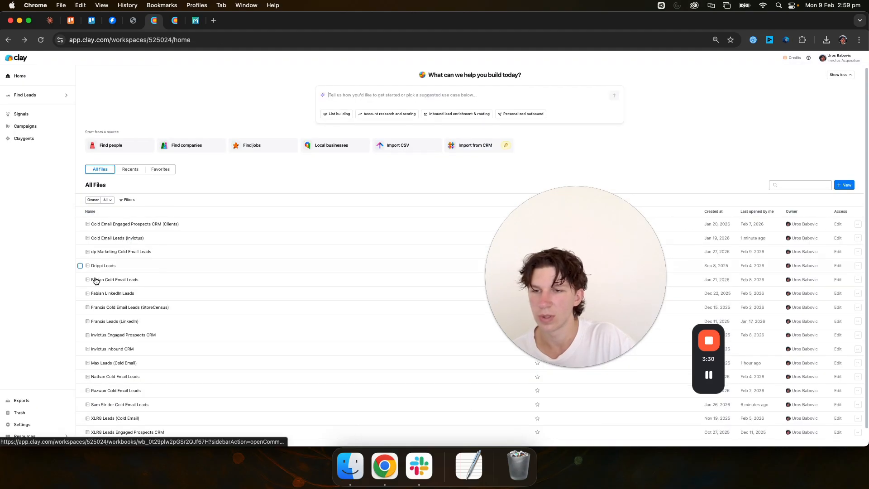
pyautogui.click(119, 403)
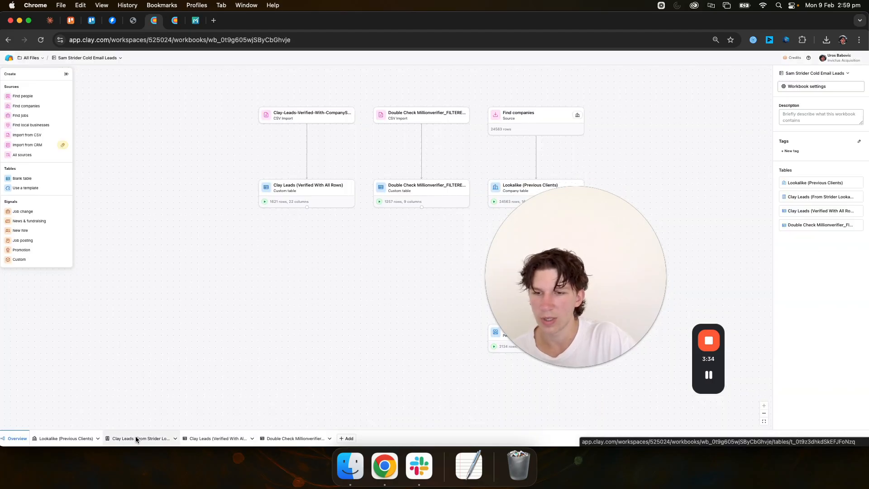
pyautogui.click(69, 439)
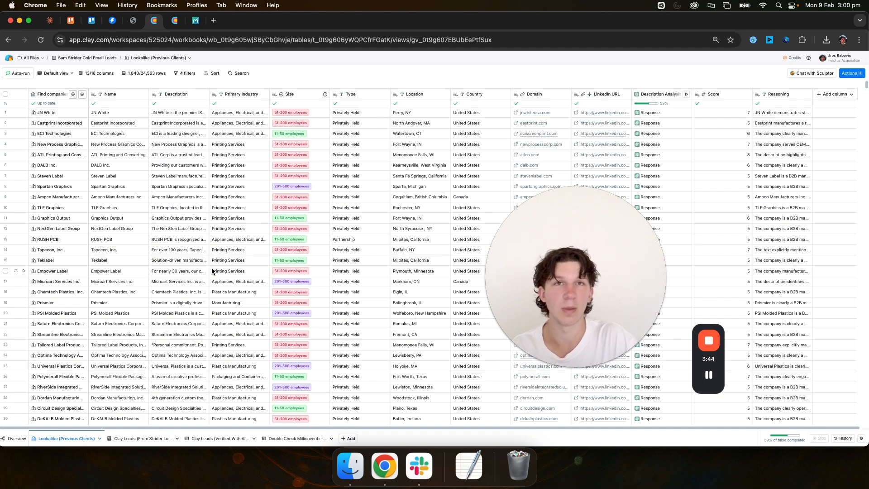
# Step: Go back to the Cold Email Leads (Invictus) workbook and open its Clay Search (Invictus) table
pyautogui.click(10, 58)
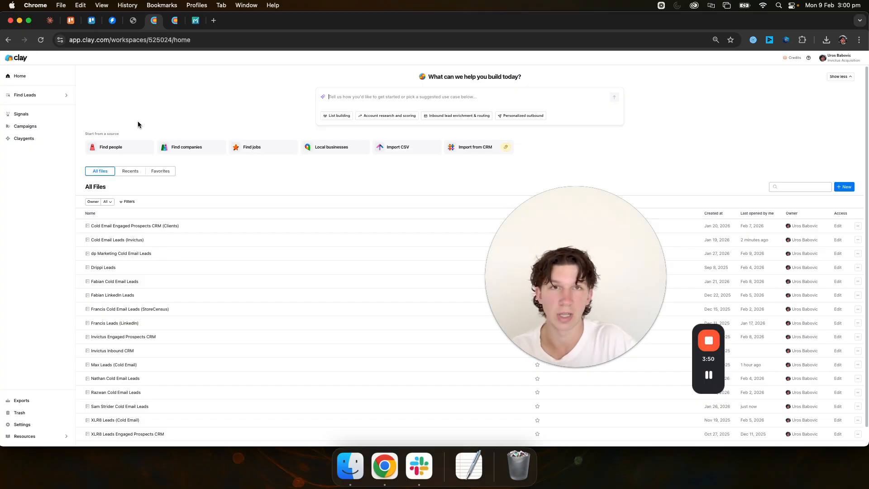
pyautogui.click(124, 240)
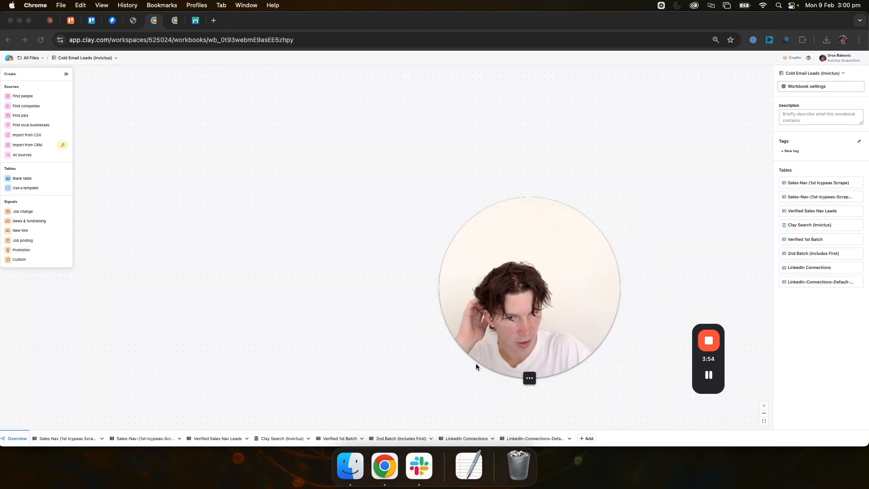
pyautogui.click(275, 441)
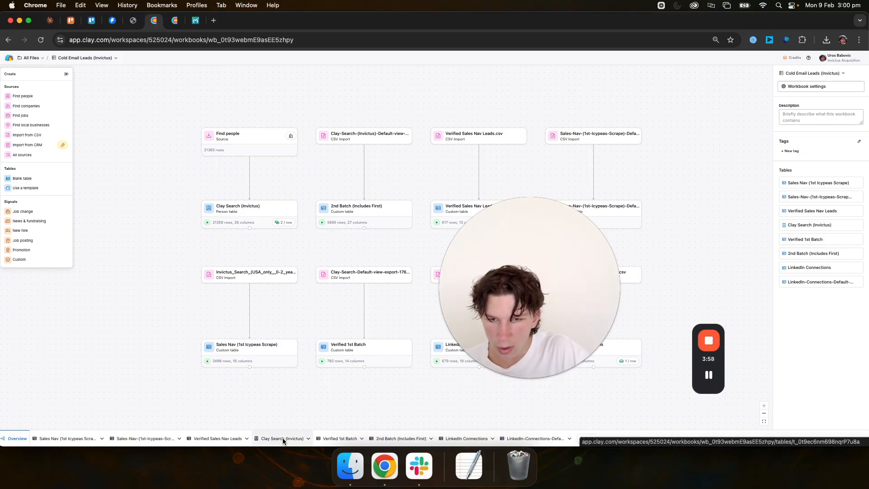
# Step: Open the LinkedIn Analysis column of the Clay Search (Invictus) table for editing and examine its model and prompt configuration
pyautogui.click(283, 441)
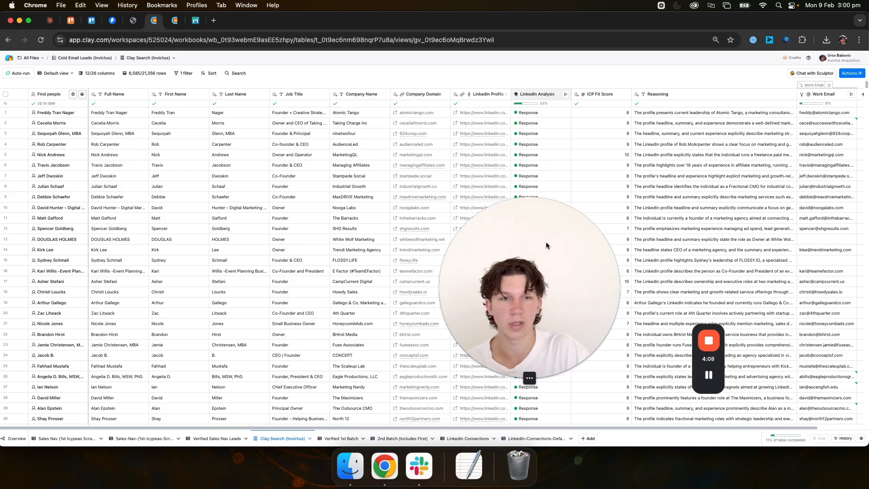
pyautogui.click(537, 94)
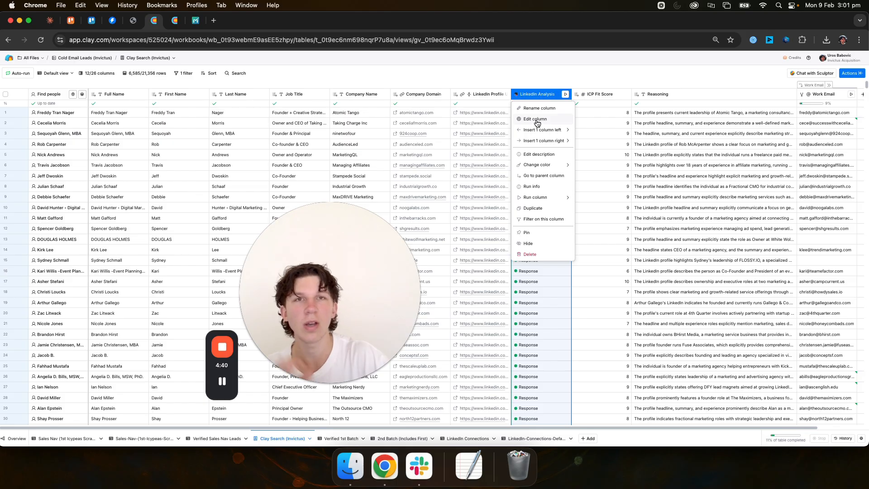
pyautogui.click(545, 118)
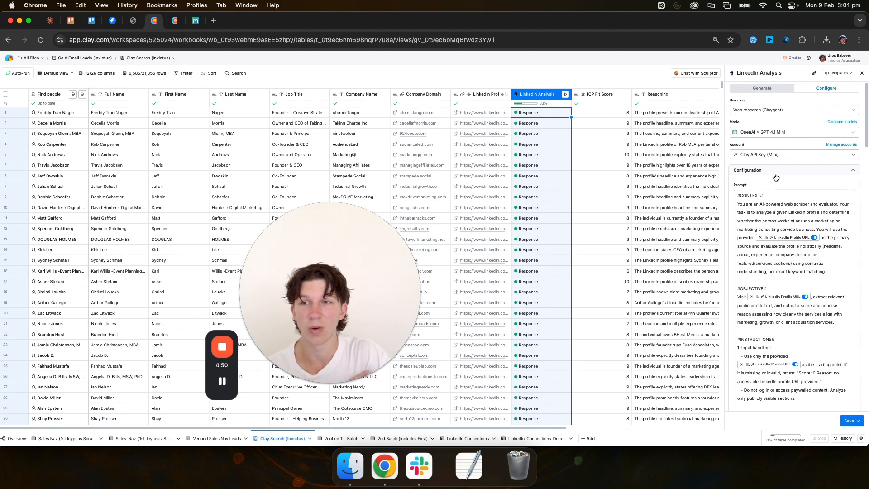
pyautogui.scroll(-5, 786, 190)
pyautogui.scroll(5, 781, 181)
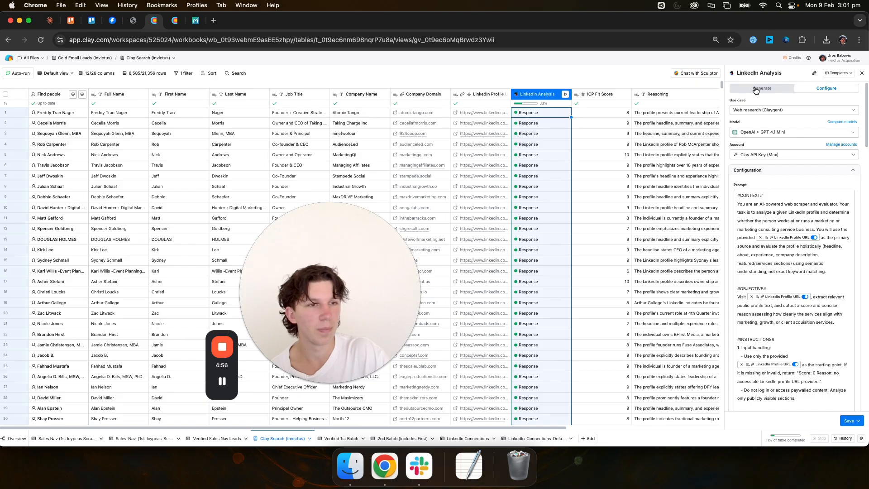
# Step: Review the LinkedIn Analysis column's Generate instructions, including the service categories, scoring guide and output format, and close the column settings
pyautogui.click(764, 89)
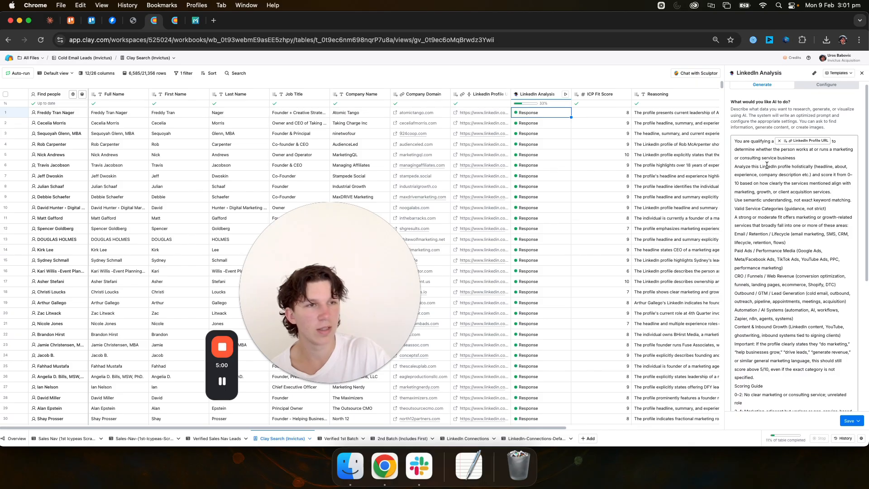
pyautogui.moveTo(744, 183); pyautogui.dragTo(839, 196)
pyautogui.click(841, 196)
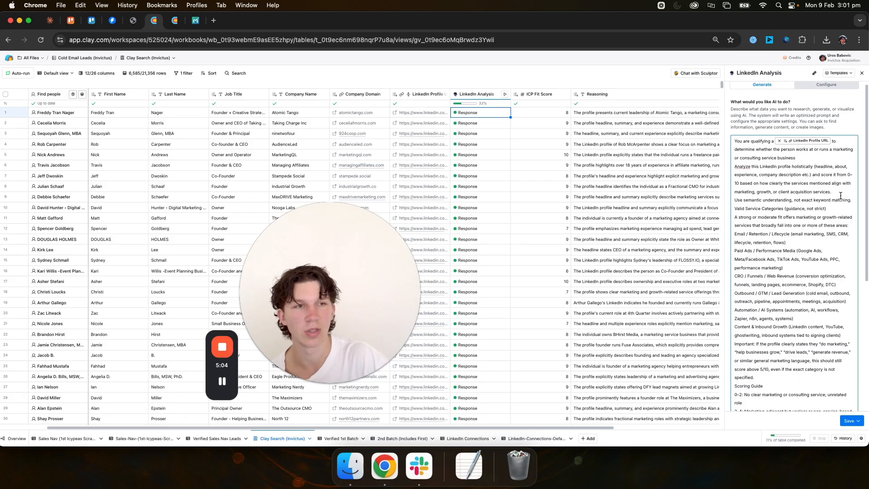
pyautogui.scroll(-1, 804, 219)
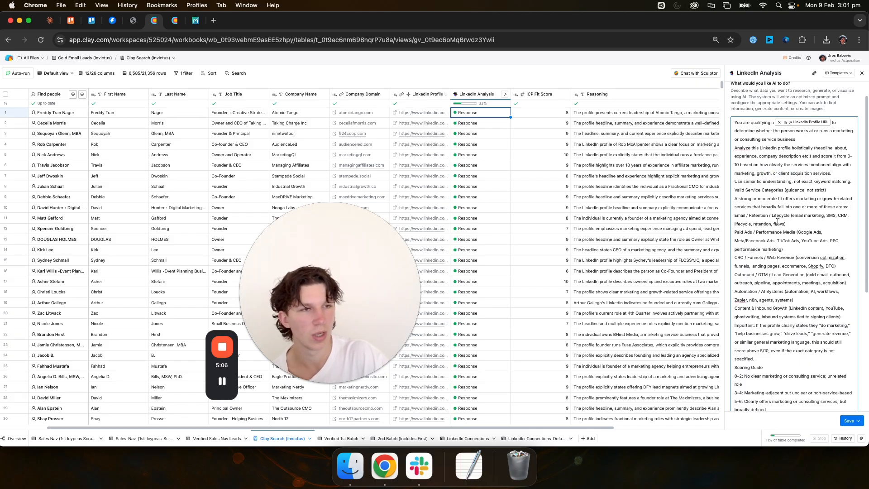
pyautogui.scroll(-1, 771, 204)
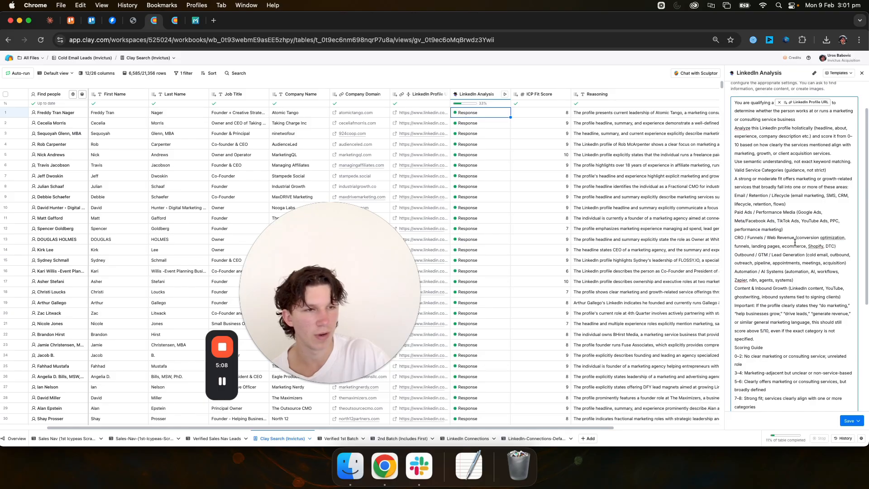
pyautogui.scroll(-6, 810, 258)
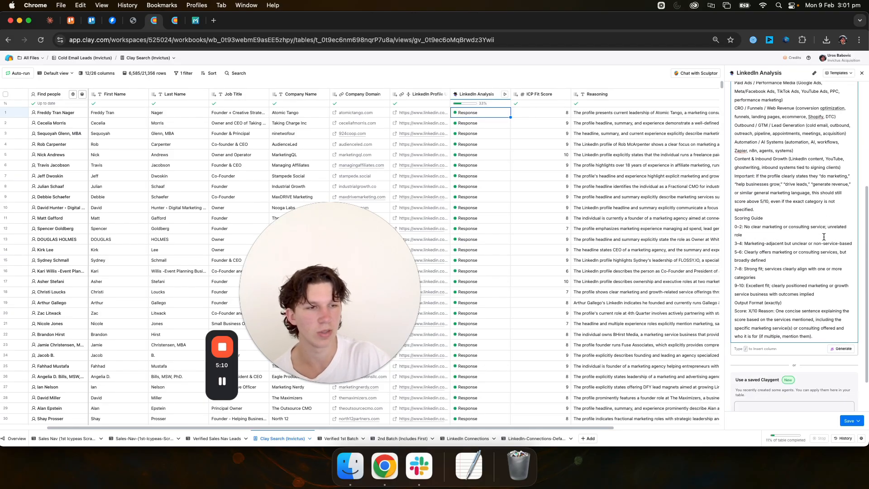
pyautogui.moveTo(791, 307); pyautogui.dragTo(735, 226)
pyautogui.click(747, 311)
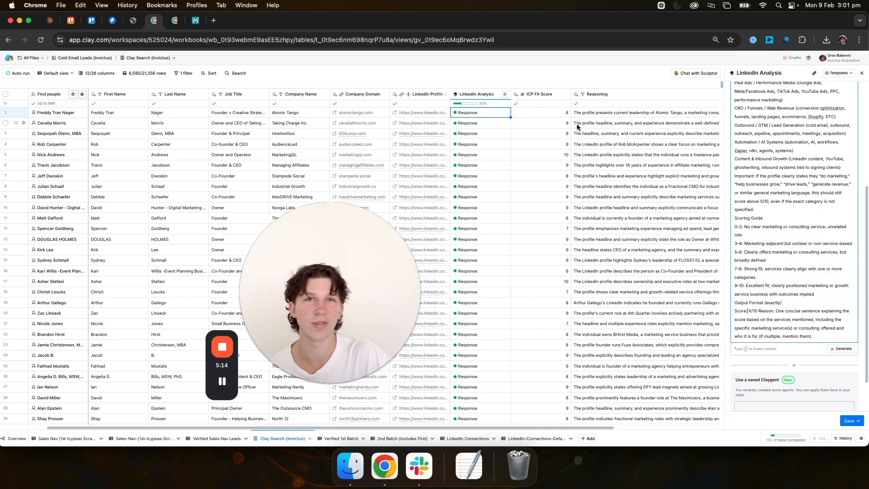
pyautogui.click(861, 73)
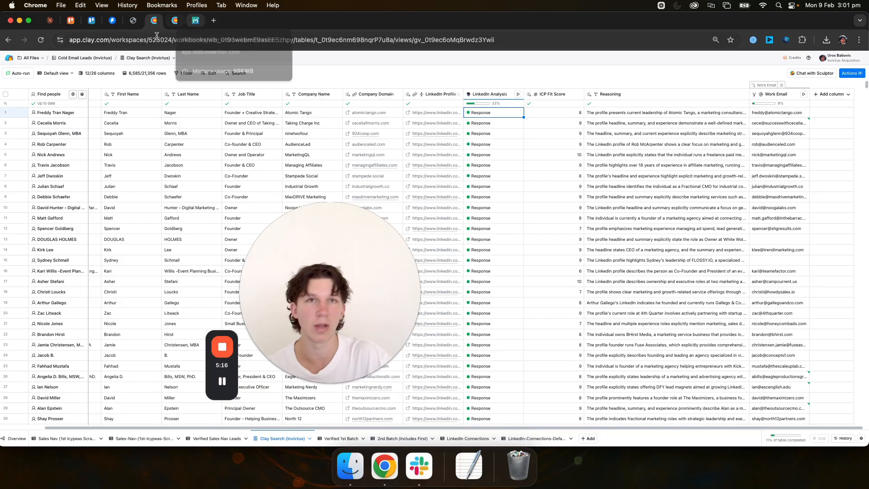
# Step: Switch to the email enrichment workflow page and review the ICP Scoring and Waterfall Email Enrichment sections
pyautogui.click(133, 20)
pyautogui.scroll(-5, 330, 235)
pyautogui.moveTo(606, 183); pyautogui.dragTo(579, 242)
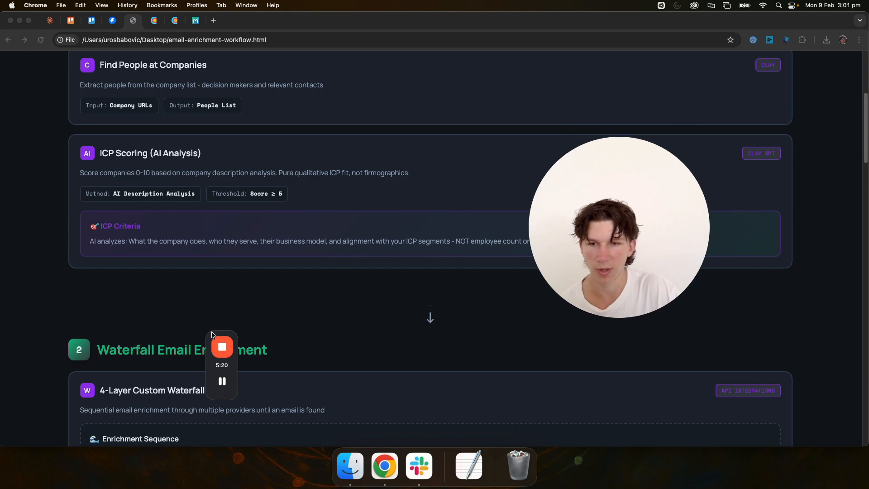
pyautogui.moveTo(213, 368); pyautogui.dragTo(719, 313)
pyautogui.scroll(-4, 265, 331)
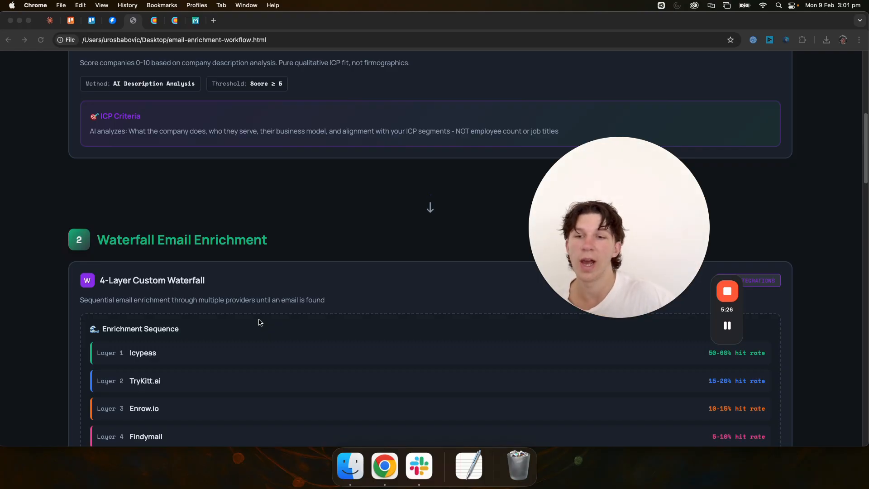
pyautogui.scroll(-1, 247, 331)
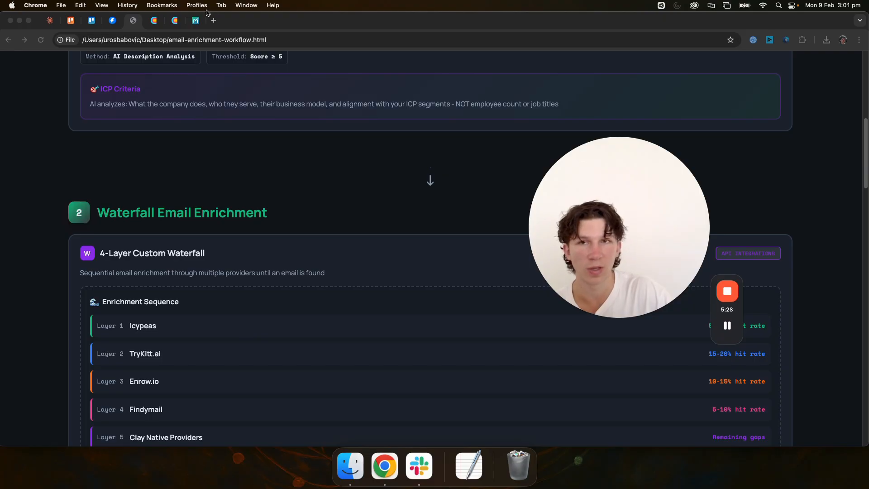
# Step: Open the Icypeas website in a new browser tab and examine its monthly pricing plans and credits
pyautogui.click(214, 24)
pyautogui.write('icypeas')
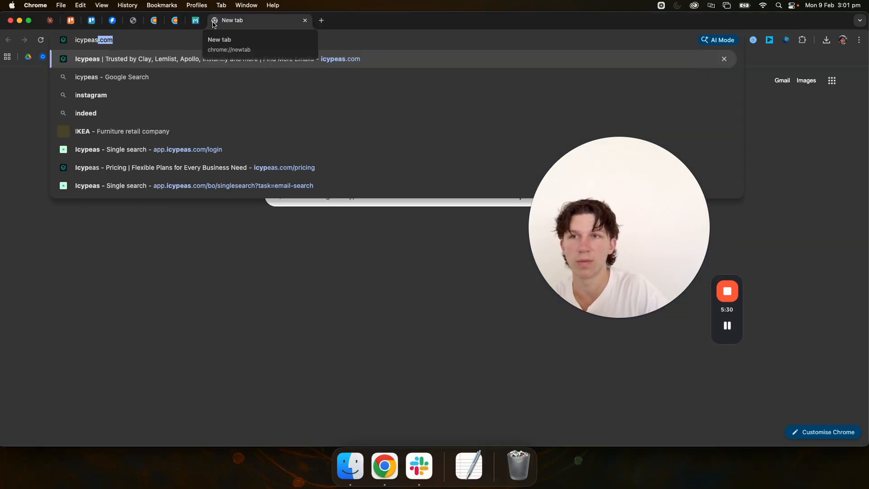
pyautogui.press('Return')
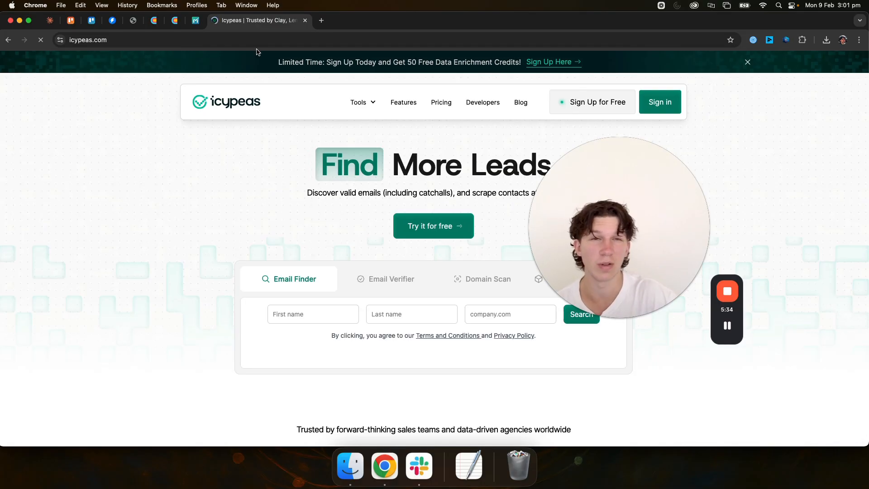
pyautogui.click(438, 103)
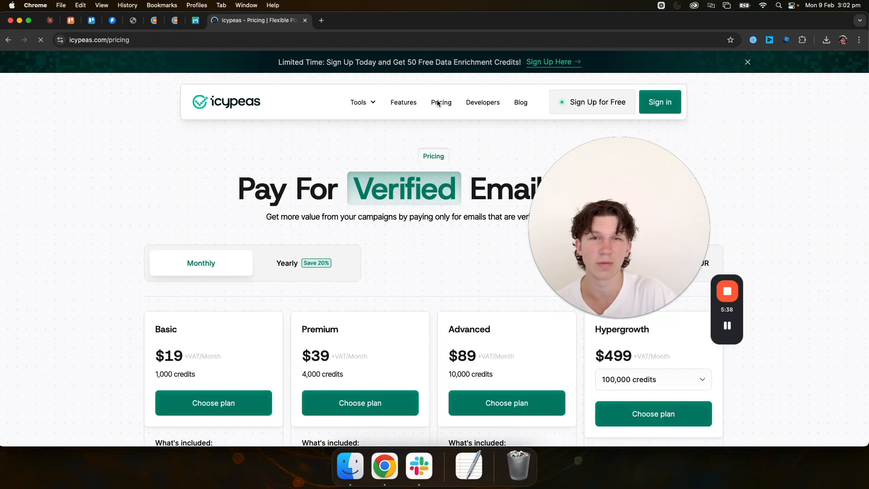
pyautogui.scroll(-1, 362, 332)
pyautogui.scroll(-1, 340, 328)
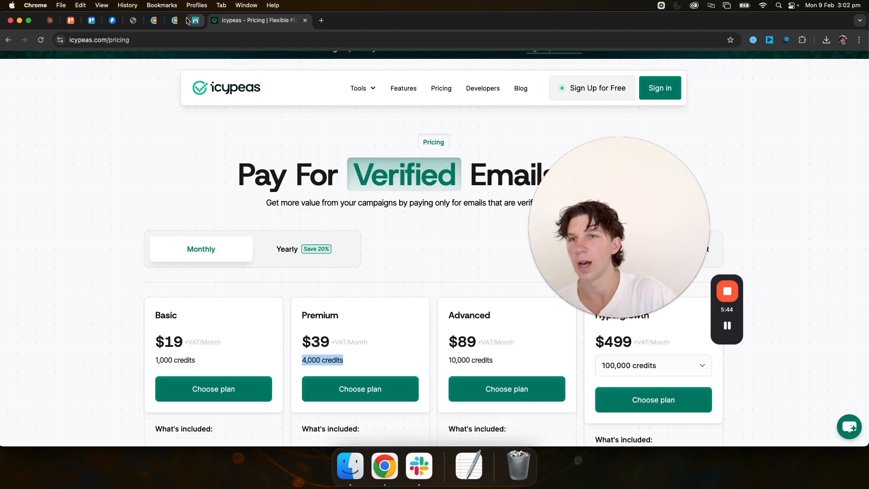
# Step: Check the waterfall's second layer on the workflow page, open the TryKitt.ai website in a new browser tab, and close the Icypeas page
pyautogui.click(133, 21)
pyautogui.scroll(-2, 174, 332)
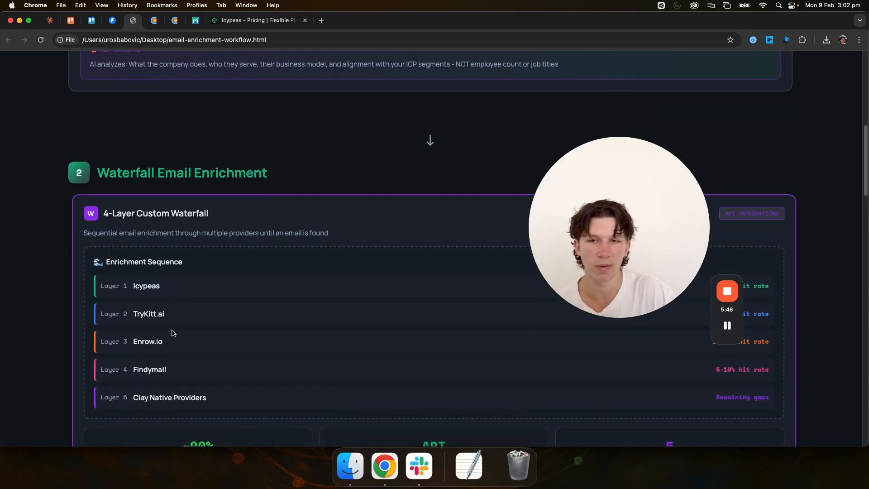
pyautogui.click(322, 21)
pyautogui.write('try')
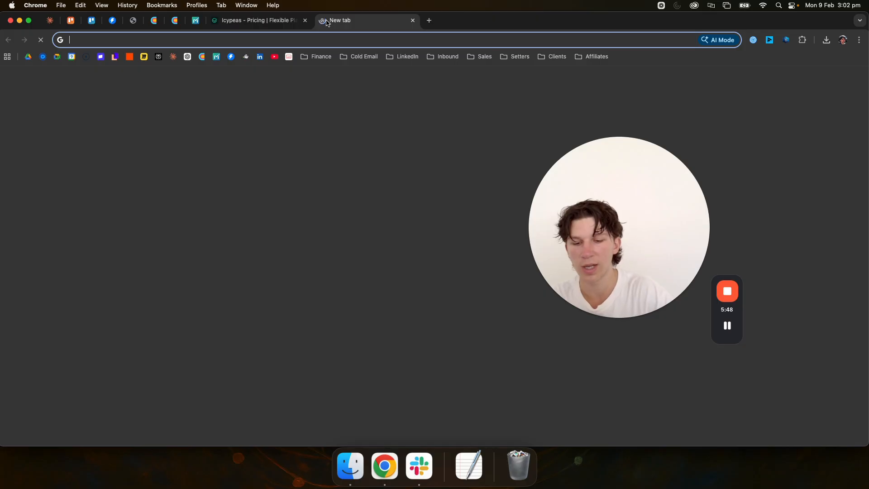
pyautogui.write('kitt.')
pyautogui.press('Return')
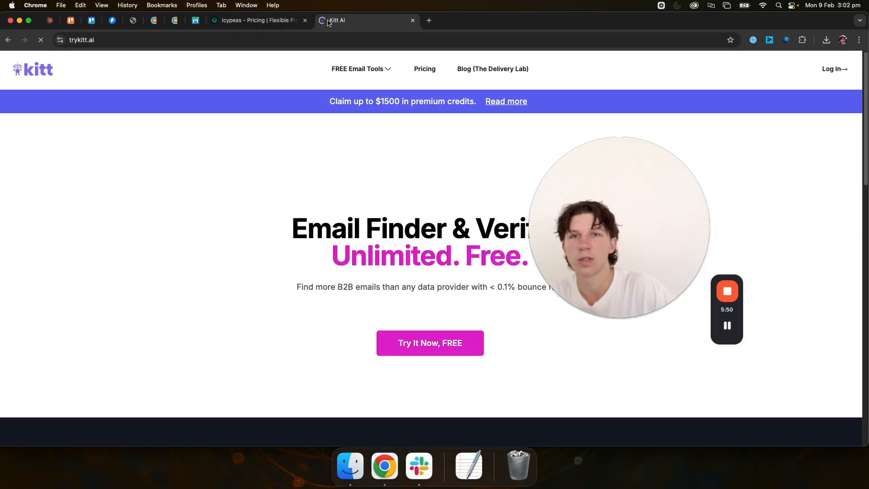
pyautogui.click(305, 20)
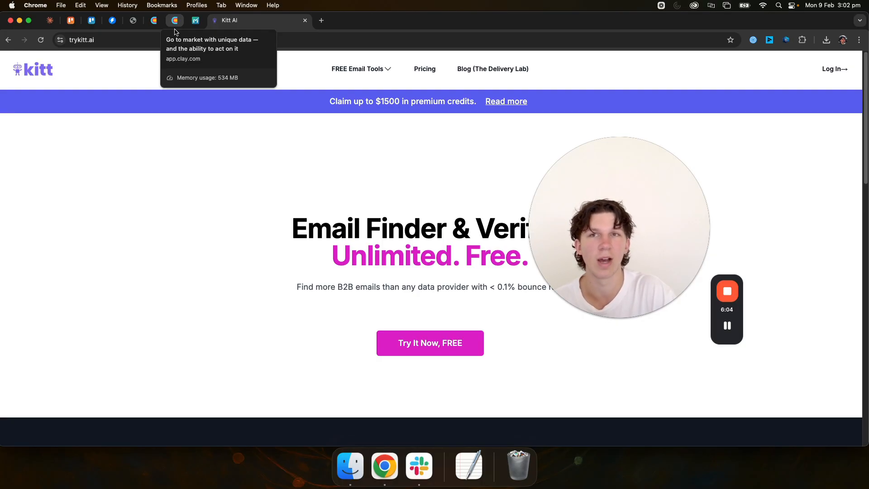
pyautogui.scroll(-1, 321, 170)
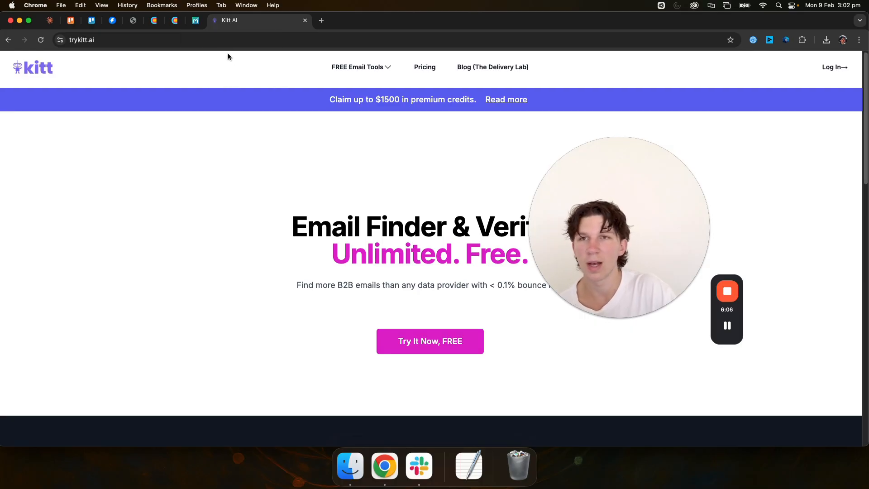
# Step: Check the waterfall's third layer on the workflow page and open Enrow's pricing page in a new browser tab
pyautogui.click(143, 22)
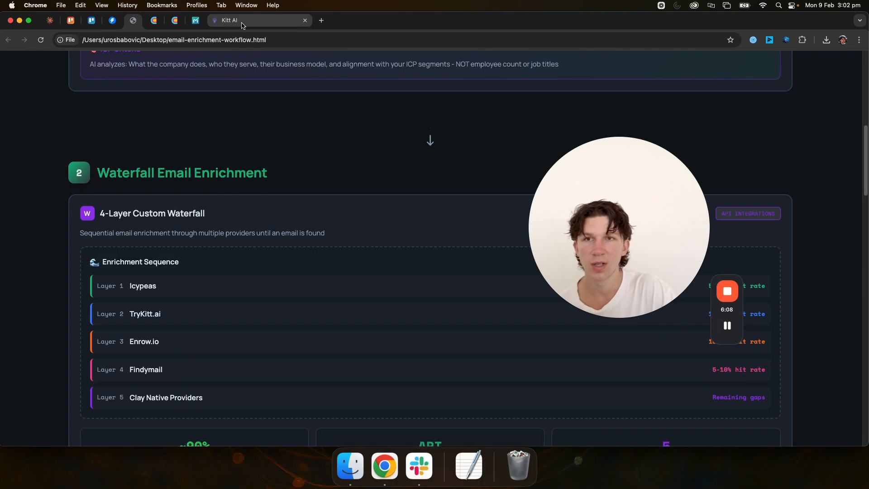
pyautogui.click(322, 20)
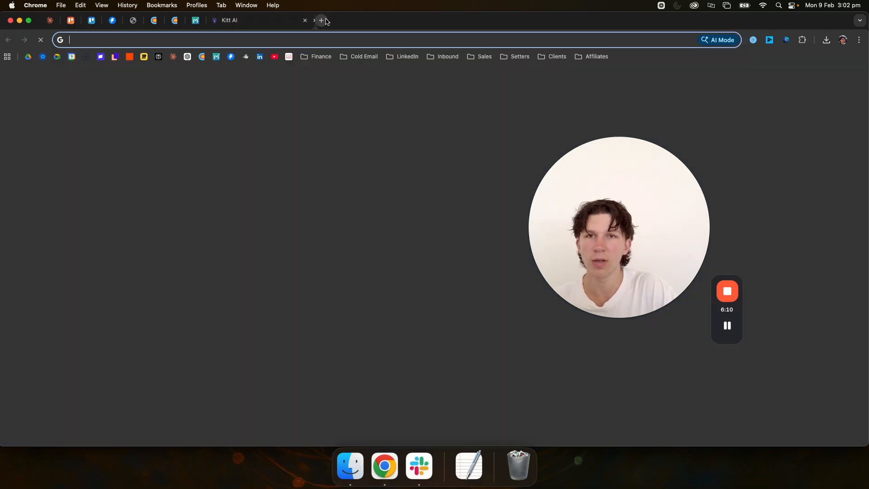
pyautogui.write('enrow.io/')
pyautogui.press('Return')
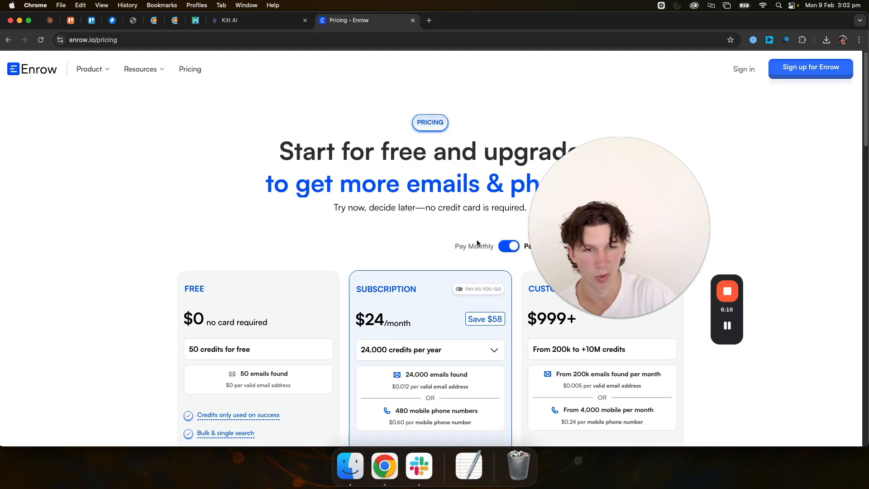
# Step: Switch Enrow's pricing to monthly billing and examine the Subscription plan's price and credits
pyautogui.click(507, 247)
pyautogui.scroll(-2, 471, 257)
pyautogui.click(411, 267)
pyautogui.click(398, 269)
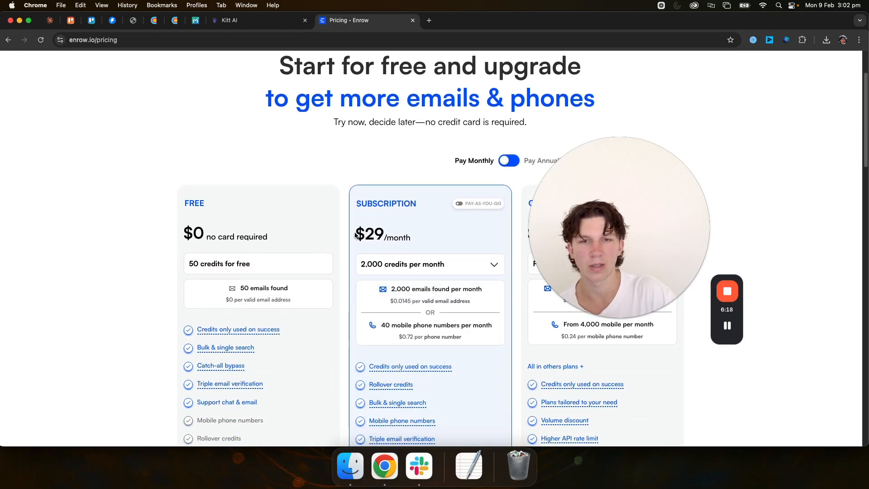
pyautogui.click(383, 274)
pyautogui.click(364, 273)
pyautogui.click(227, 159)
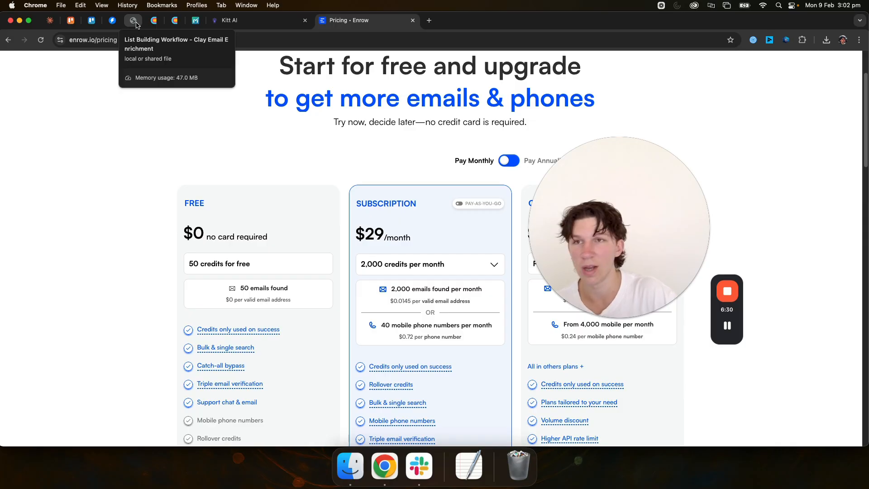
# Step: Check the waterfall's fourth layer on the workflow page and open Findymail's pricing page in a new browser tab
pyautogui.click(136, 23)
pyautogui.scroll(-1, 137, 269)
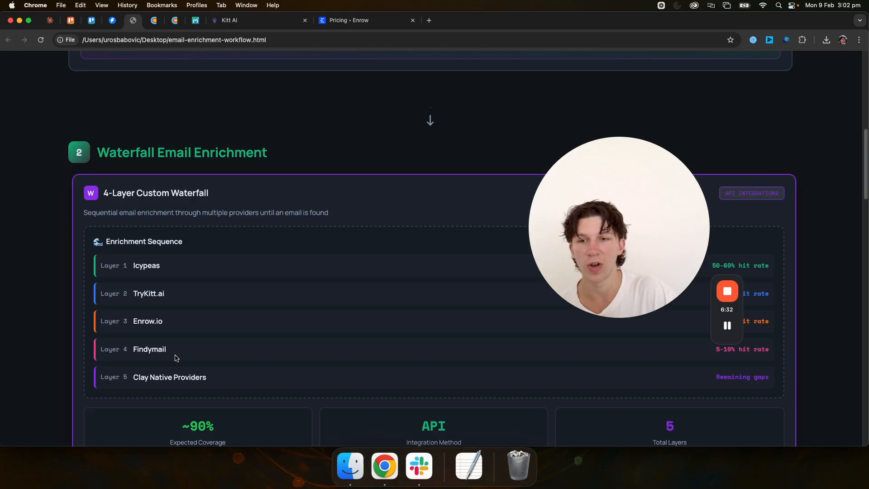
pyautogui.click(429, 20)
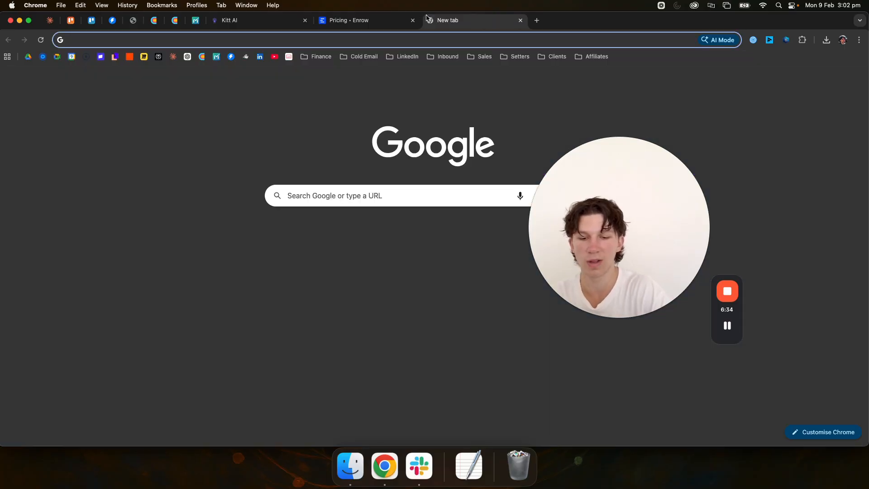
pyautogui.write('findymail')
pyautogui.press('Return')
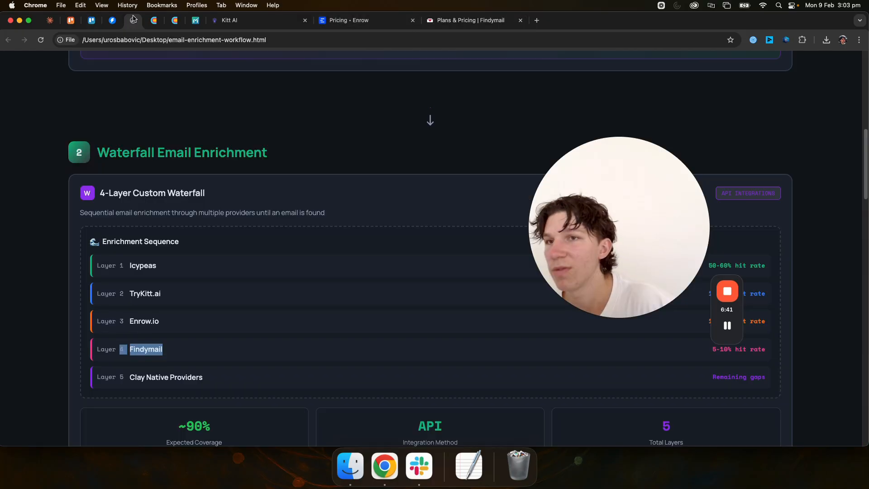
# Step: Review the Clay Native Providers layer on the workflow page and return to the Clay Search (Invictus) table in Clay
pyautogui.click(133, 20)
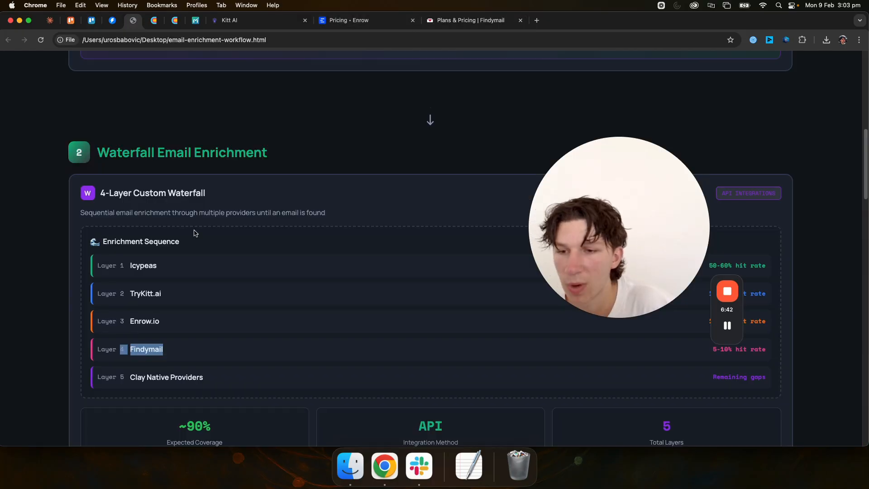
pyautogui.scroll(-1, 180, 377)
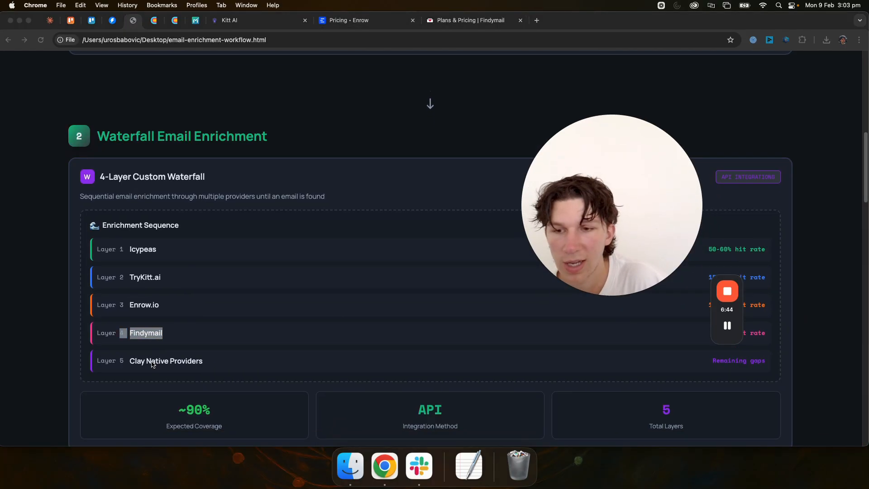
pyautogui.moveTo(149, 360); pyautogui.dragTo(285, 361)
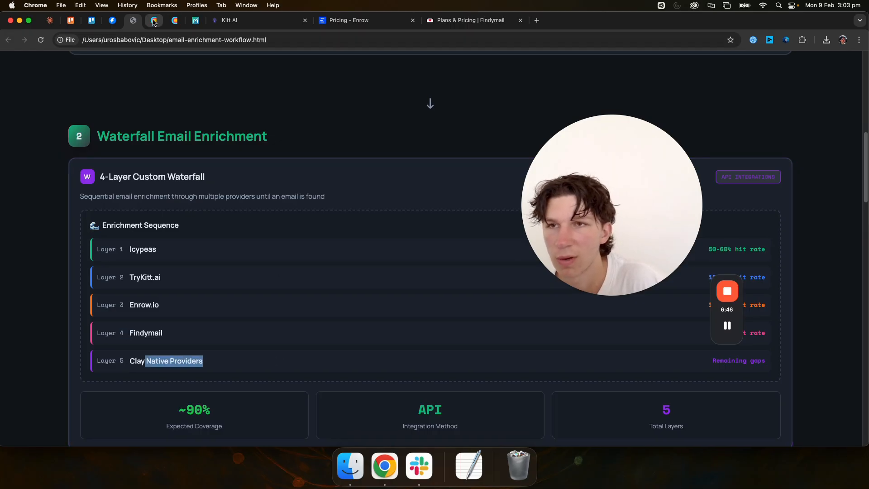
pyautogui.click(154, 20)
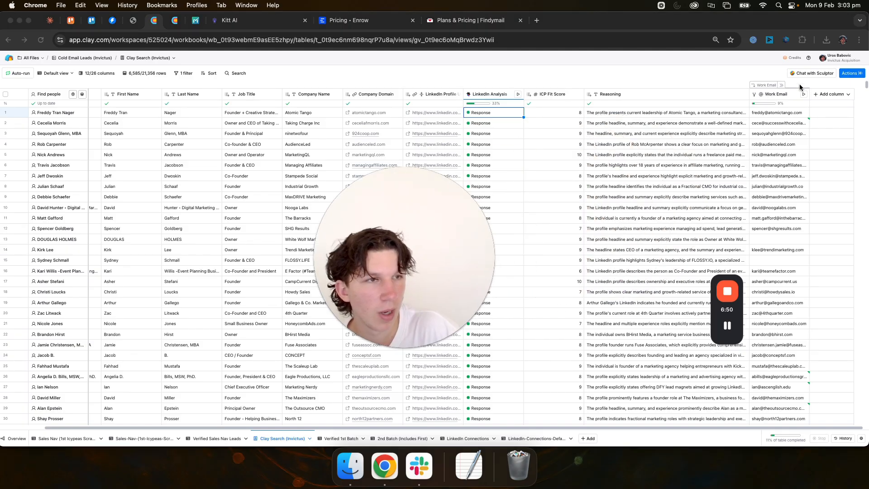
# Step: Open the Work Email column's waterfall setup for editing in the Clay Search (Invictus) table and examine its data providers and inputs
pyautogui.click(775, 95)
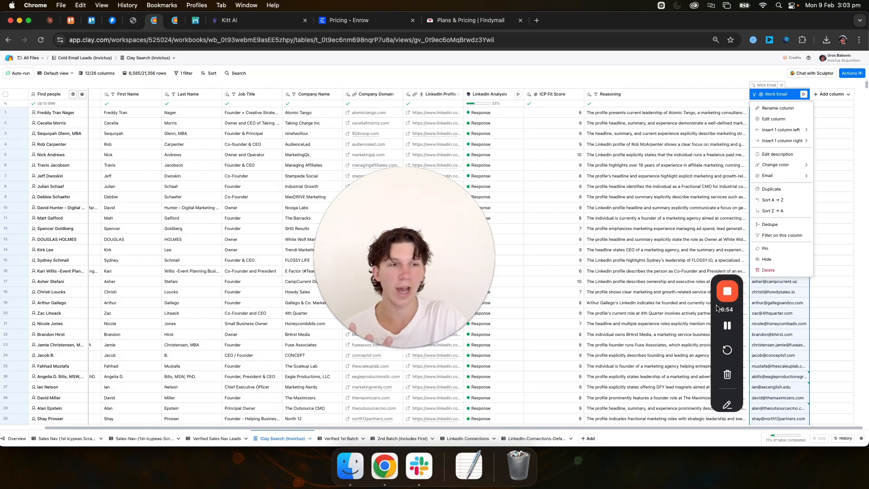
pyautogui.moveTo(716, 310); pyautogui.dragTo(530, 304)
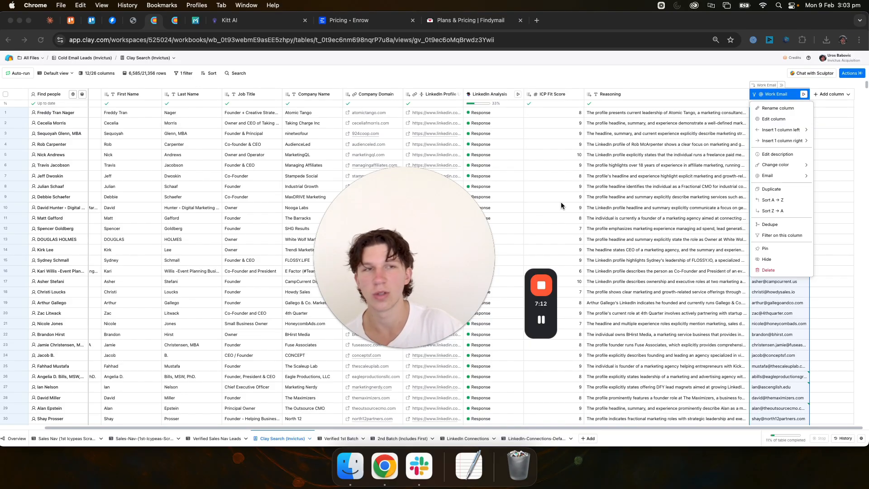
pyautogui.moveTo(429, 213)
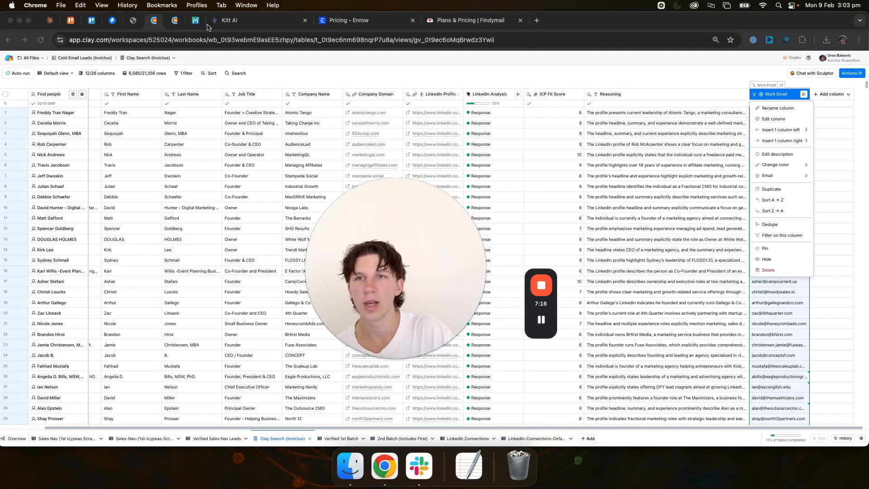
pyautogui.click(175, 22)
pyautogui.click(158, 23)
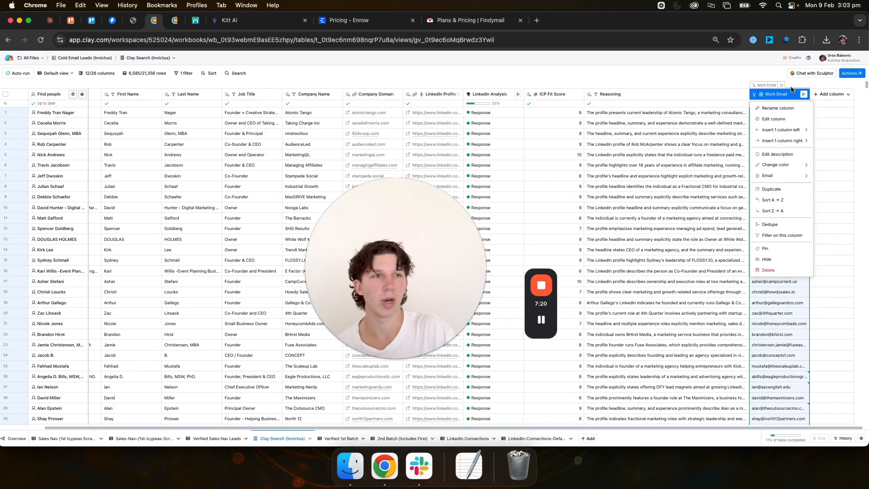
pyautogui.click(776, 120)
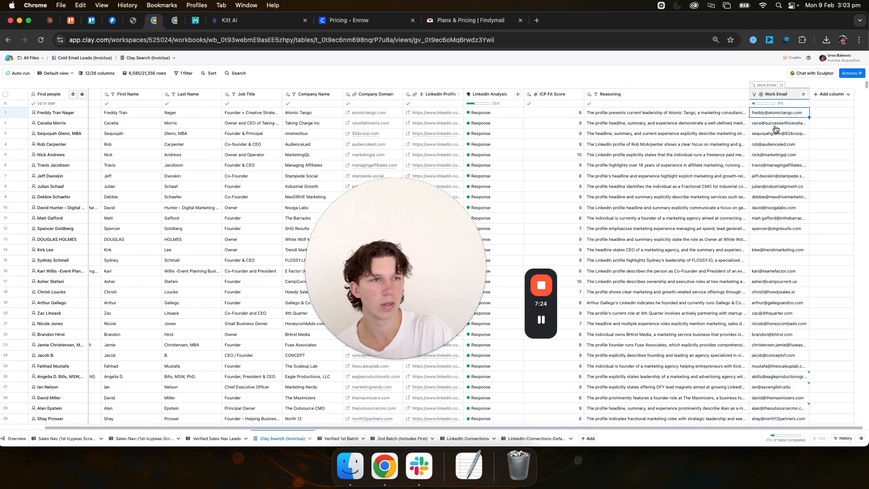
pyautogui.click(775, 94)
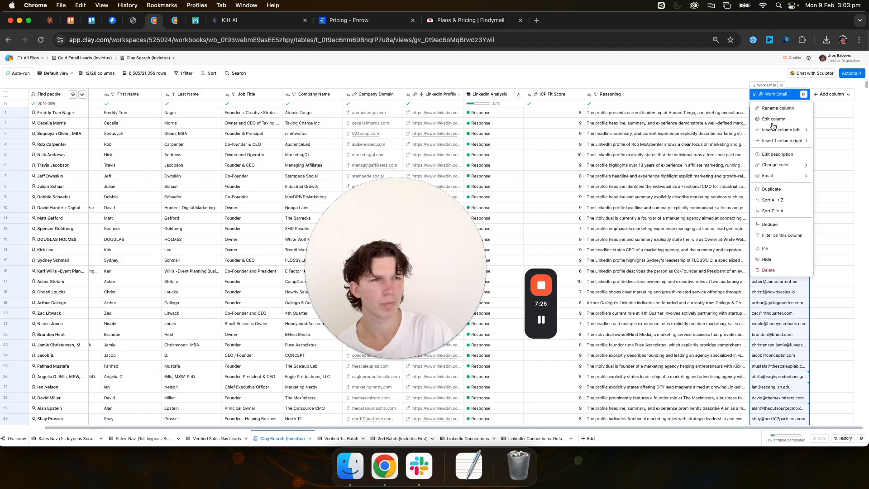
pyautogui.click(775, 119)
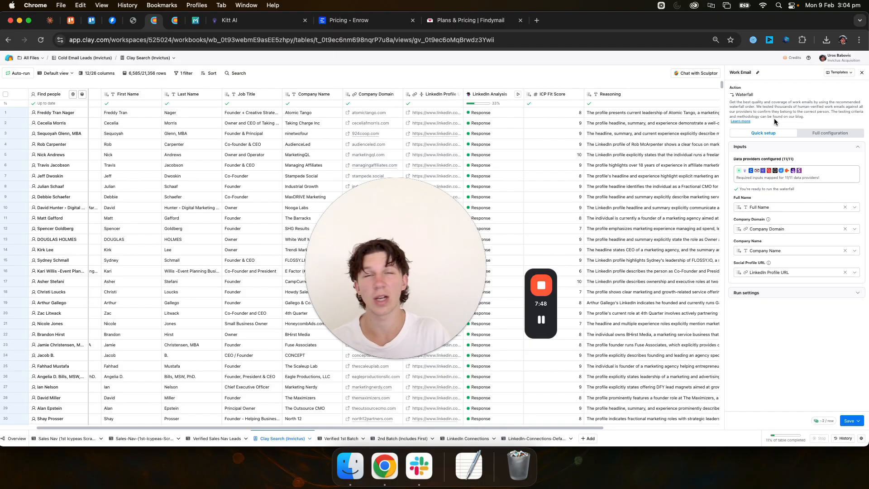
# Step: Look over the MillionVerifier email verification page and the Clay Search (Invictus) table with its Work Email column
pyautogui.click(195, 20)
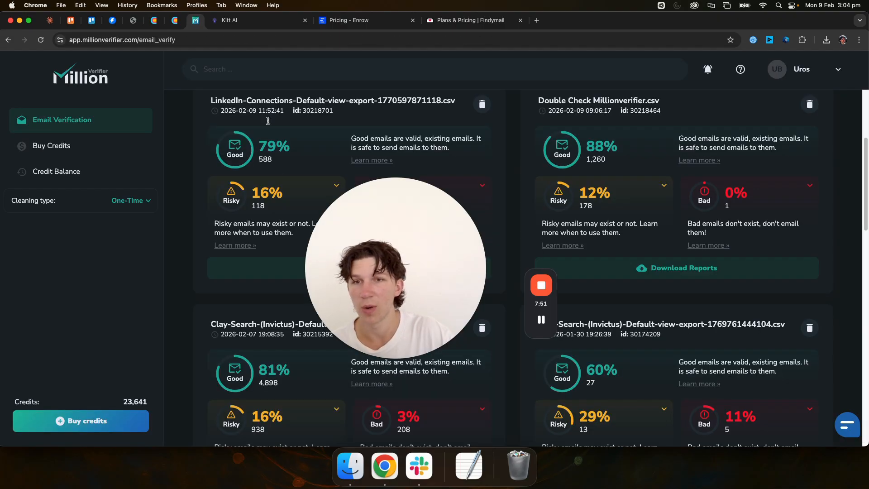
pyautogui.click(175, 20)
pyautogui.moveTo(364, 263); pyautogui.dragTo(407, 295)
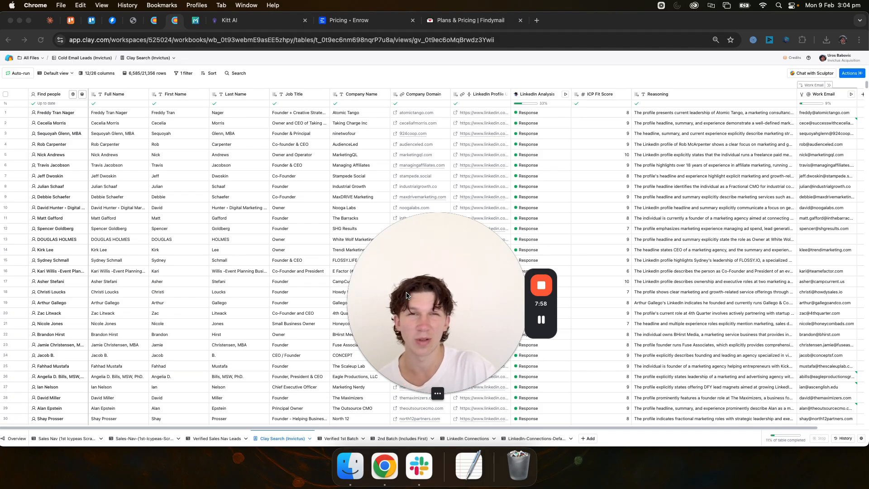
pyautogui.moveTo(529, 304); pyautogui.dragTo(565, 325)
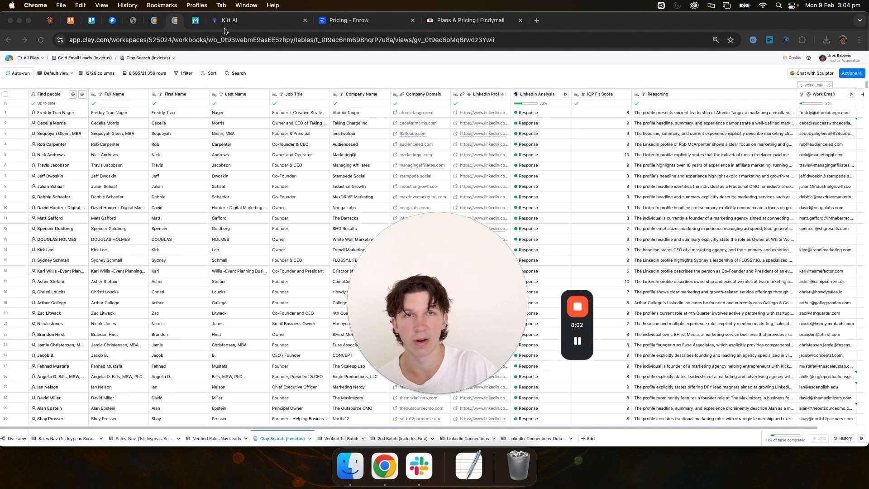
pyautogui.click(195, 19)
# Step: Return to the email enrichment workflow page and review its waterfall coverage summary and the Export to MillionVerifier stage
pyautogui.click(133, 20)
pyautogui.moveTo(436, 289); pyautogui.dragTo(399, 282)
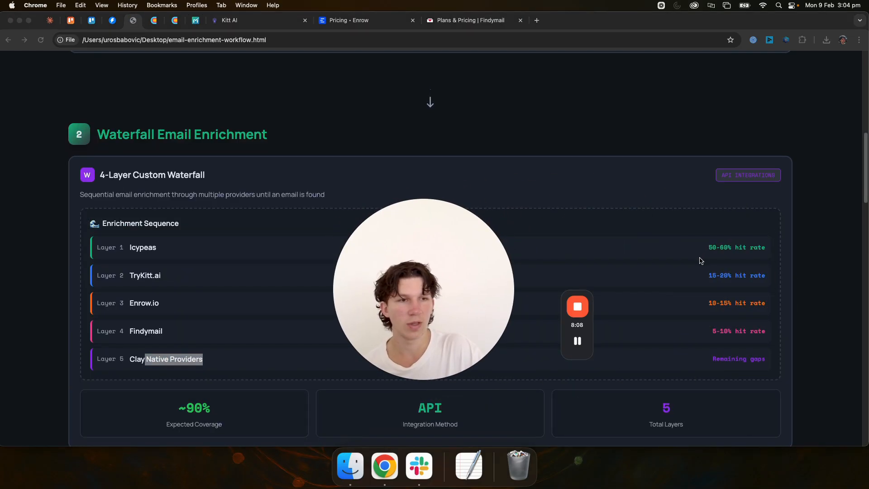
pyautogui.scroll(-4, 709, 164)
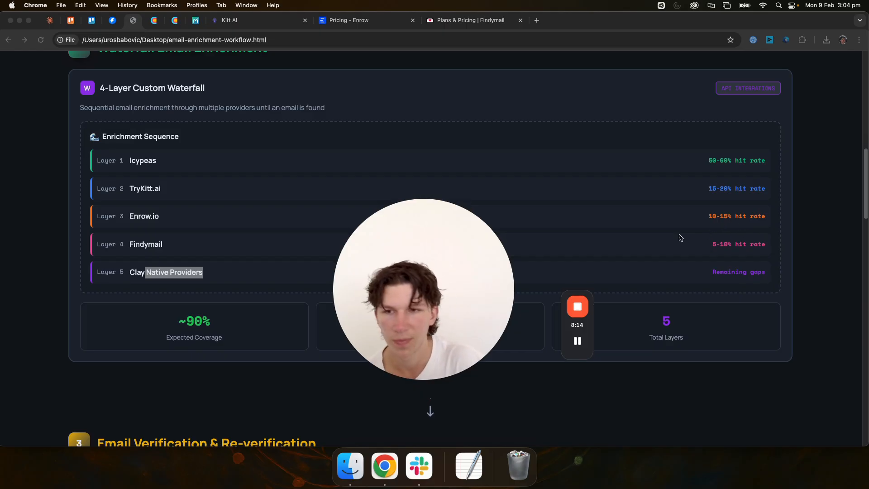
pyautogui.scroll(-1, 709, 231)
pyautogui.scroll(-5, 709, 228)
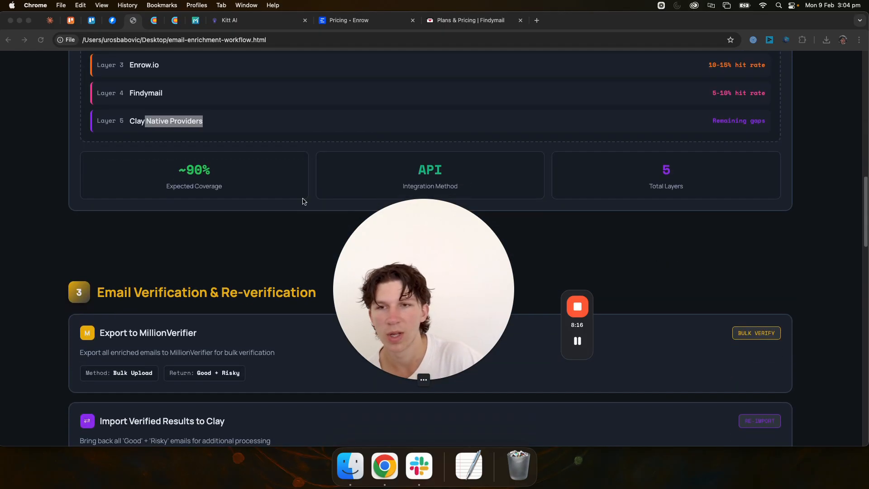
pyautogui.scroll(-6, 208, 204)
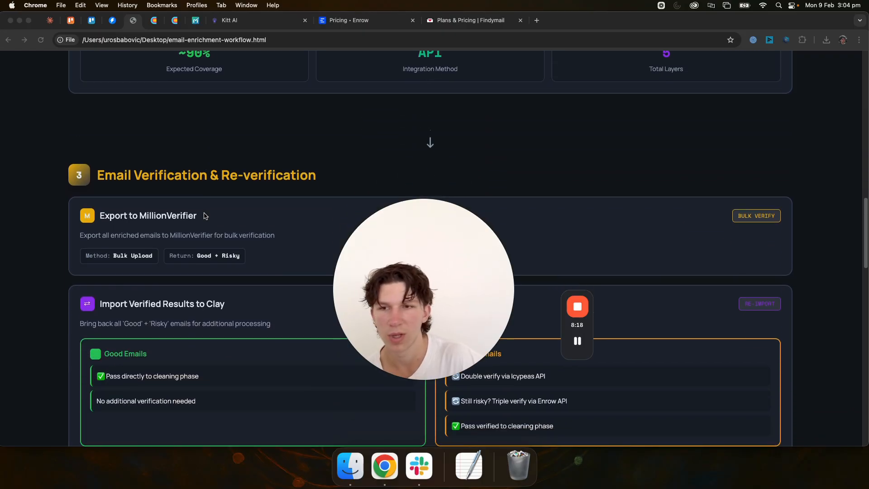
pyautogui.moveTo(418, 274); pyautogui.dragTo(704, 277)
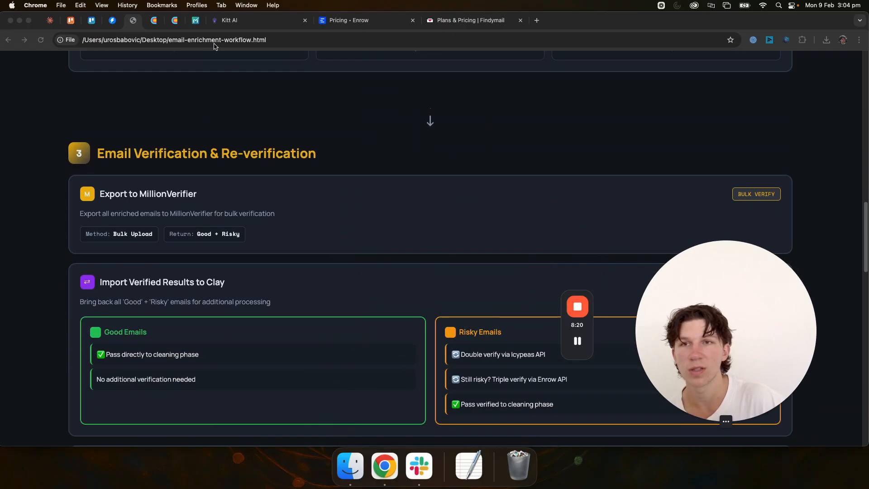
# Step: Check the Clay Search (Invictus) table again, and read the workflow page's Import Verified Results to Clay stage
pyautogui.click(155, 21)
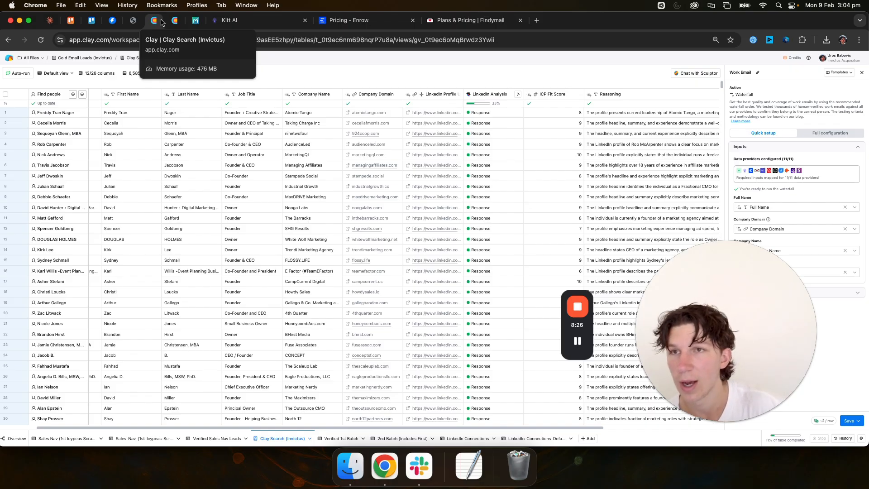
pyautogui.click(133, 21)
pyautogui.scroll(-3, 204, 180)
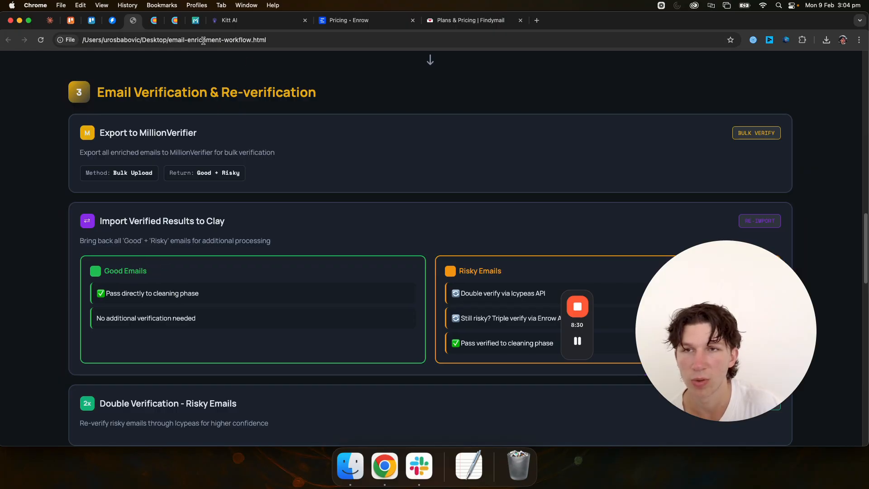
# Step: In MillionVerifier, set up a custom report for the LinkedIn-Connections export that includes OK, Catch All and Unknown emails
pyautogui.click(195, 20)
pyautogui.click(356, 268)
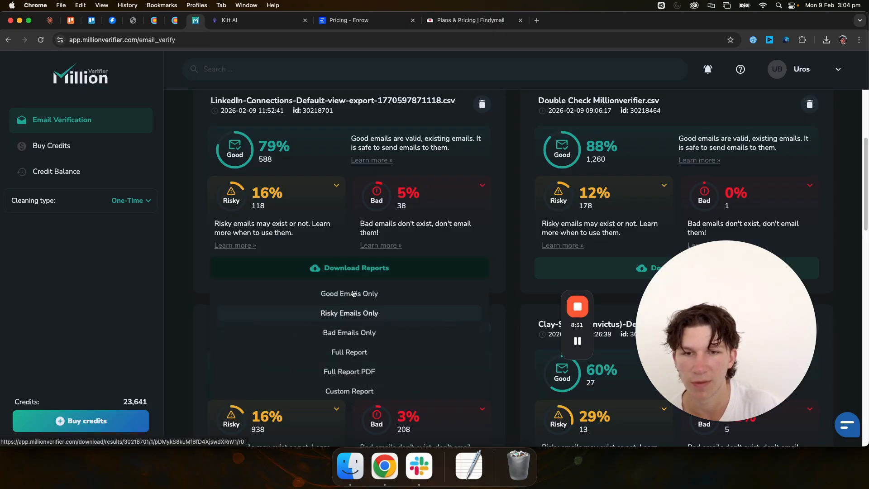
pyautogui.click(350, 390)
pyautogui.click(351, 230)
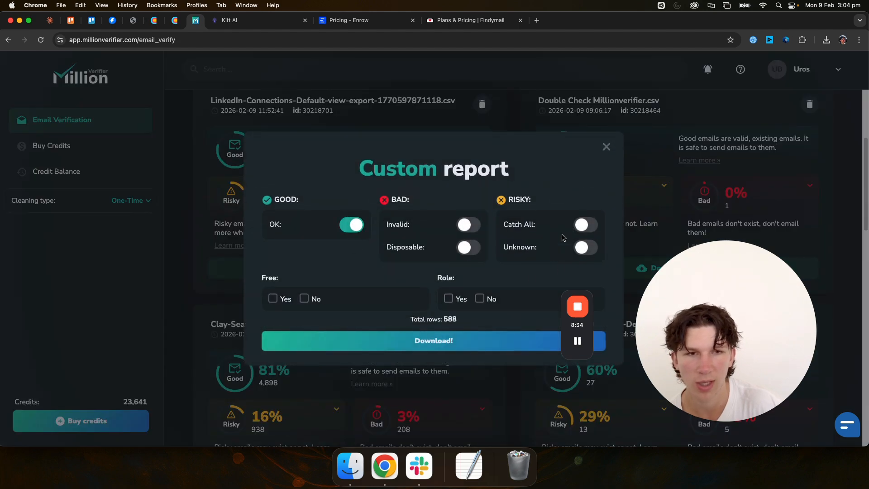
pyautogui.click(581, 227)
pyautogui.click(585, 247)
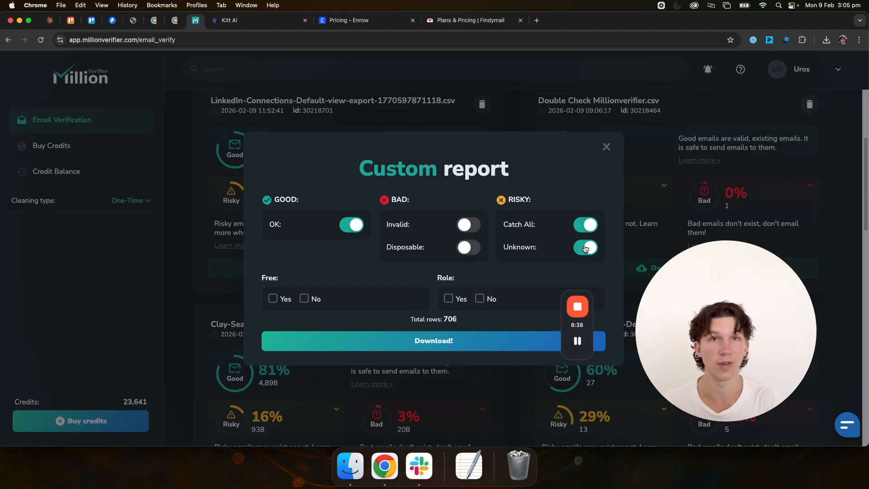
# Step: Revisit the Clay table and MillionVerifier report, and review the workflow page's double and triple verification and Data Cleaning & Formatting stages
pyautogui.click(175, 20)
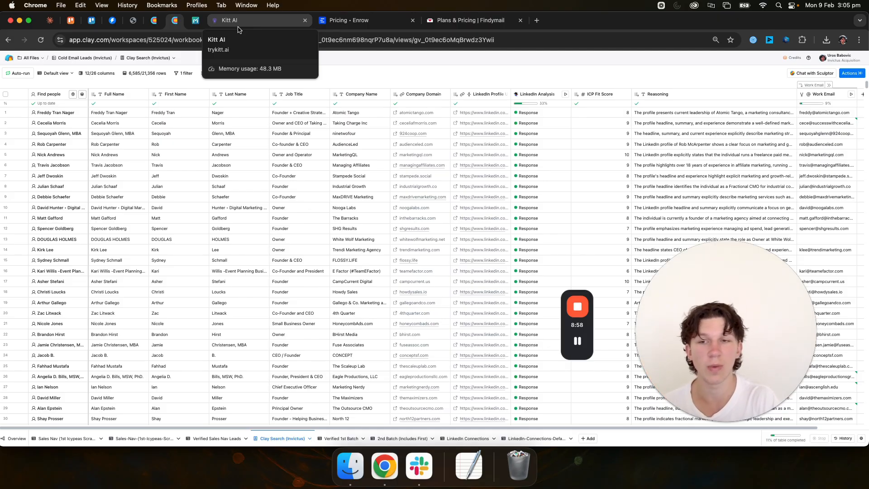
pyautogui.click(195, 20)
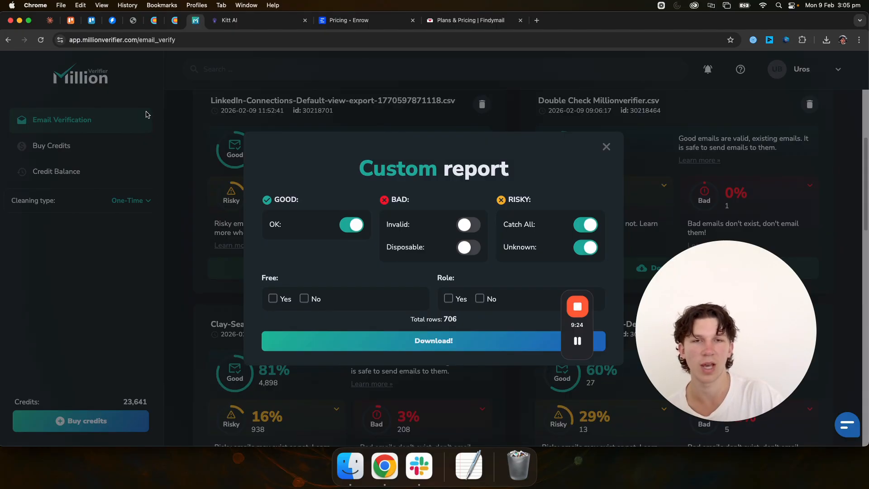
pyautogui.click(133, 20)
pyautogui.scroll(-5, 243, 210)
pyautogui.scroll(-1, 243, 210)
pyautogui.scroll(1, 242, 210)
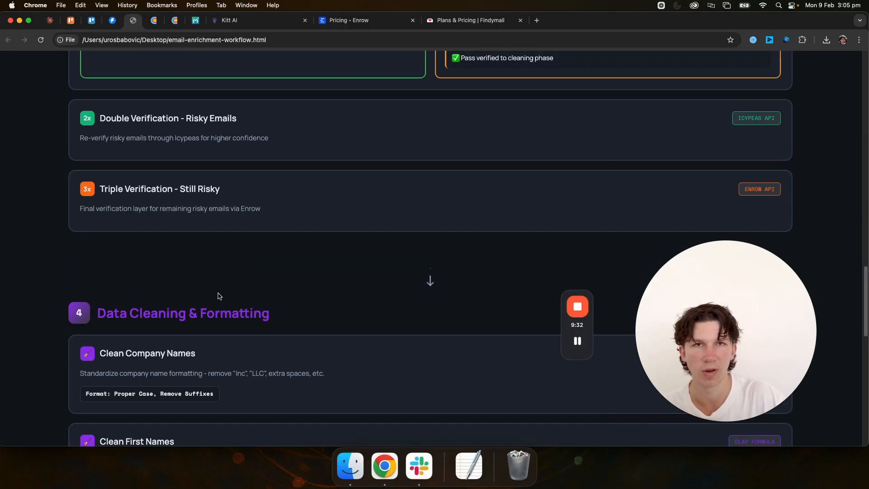
pyautogui.scroll(-1, 219, 296)
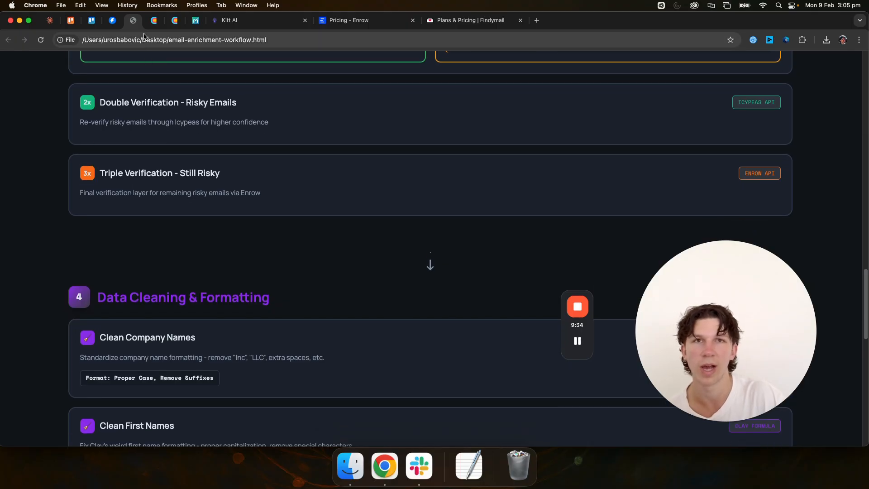
pyautogui.scroll(-1, 174, 217)
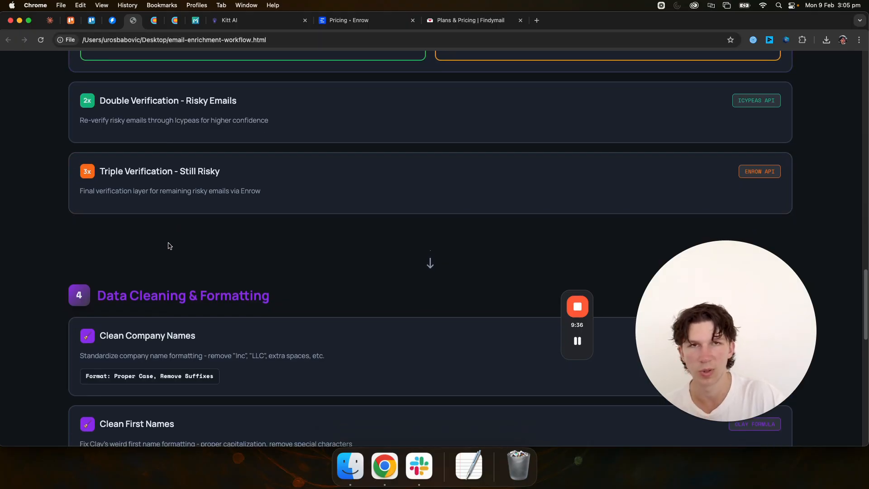
pyautogui.scroll(-5, 163, 226)
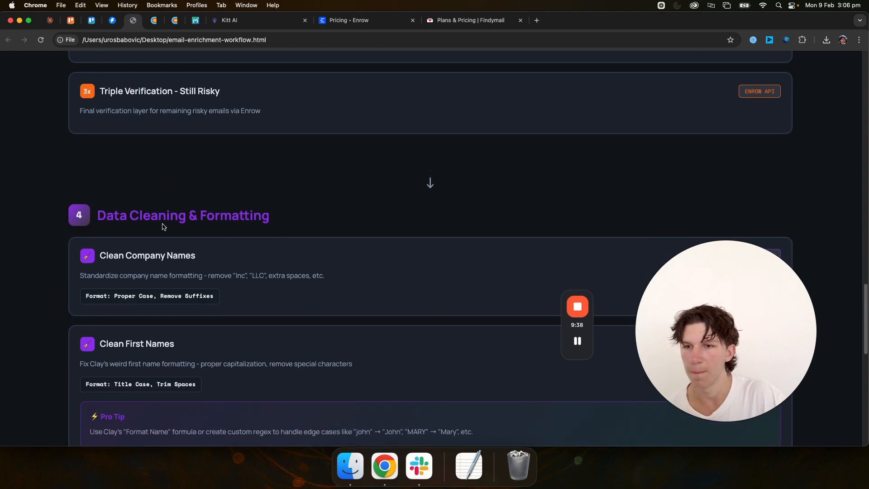
pyautogui.scroll(-5, 164, 226)
# Step: Inspect the First Name entries in the Clay Search (Invictus) table, selecting the first row's value as a formatting example
pyautogui.click(154, 20)
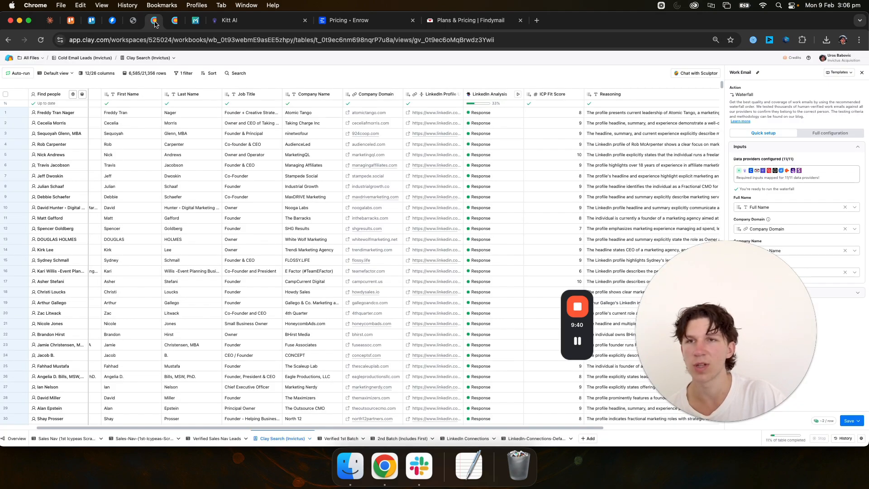
pyautogui.scroll(-2, 166, 240)
pyautogui.scroll(2, 147, 215)
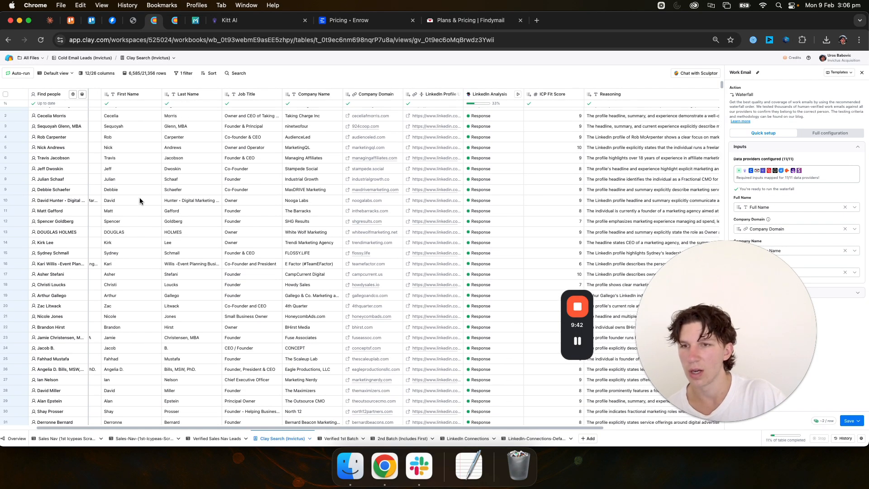
pyautogui.click(129, 113)
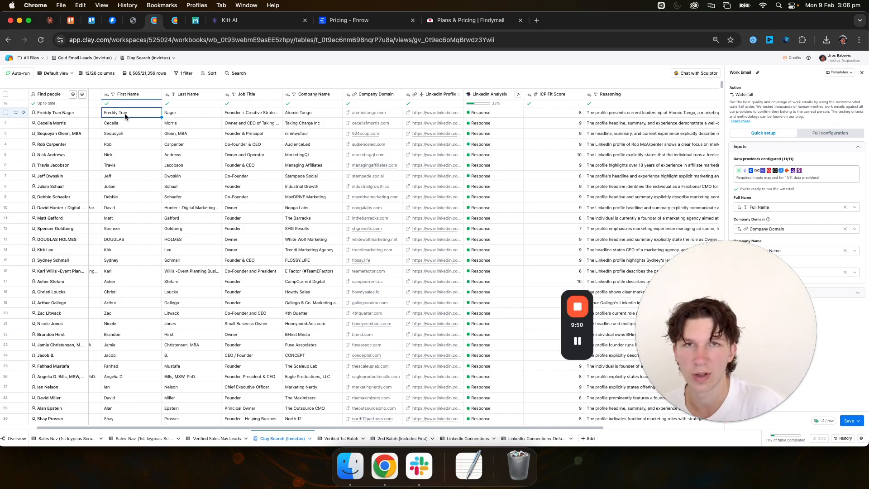
# Step: Review the workflow page's Campaign Deployment section, Tool Legend and Workflow Optimization Notes
pyautogui.click(129, 25)
pyautogui.scroll(-5, 157, 235)
pyautogui.scroll(-3, 254, 262)
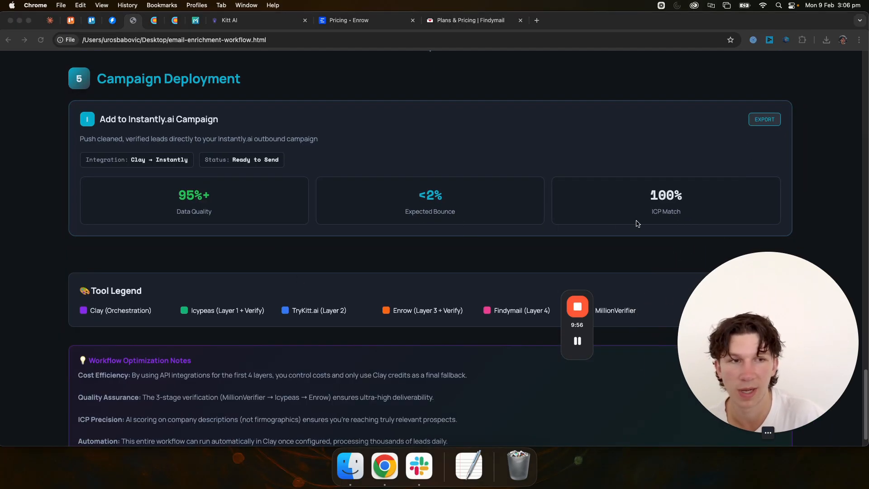
pyautogui.scroll(-1, 640, 215)
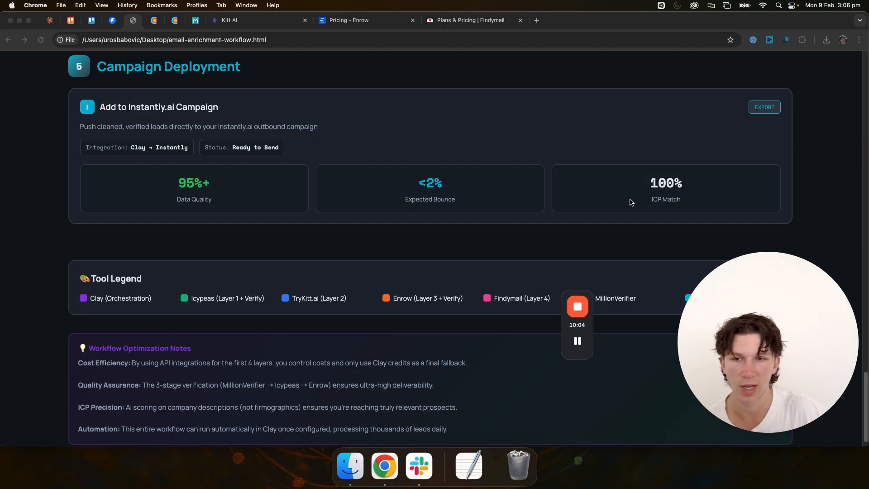
pyautogui.scroll(-1, 388, 210)
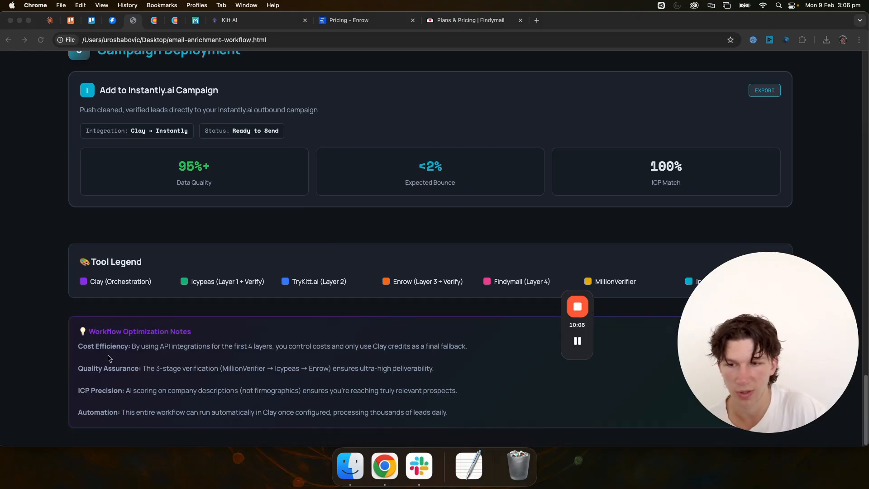